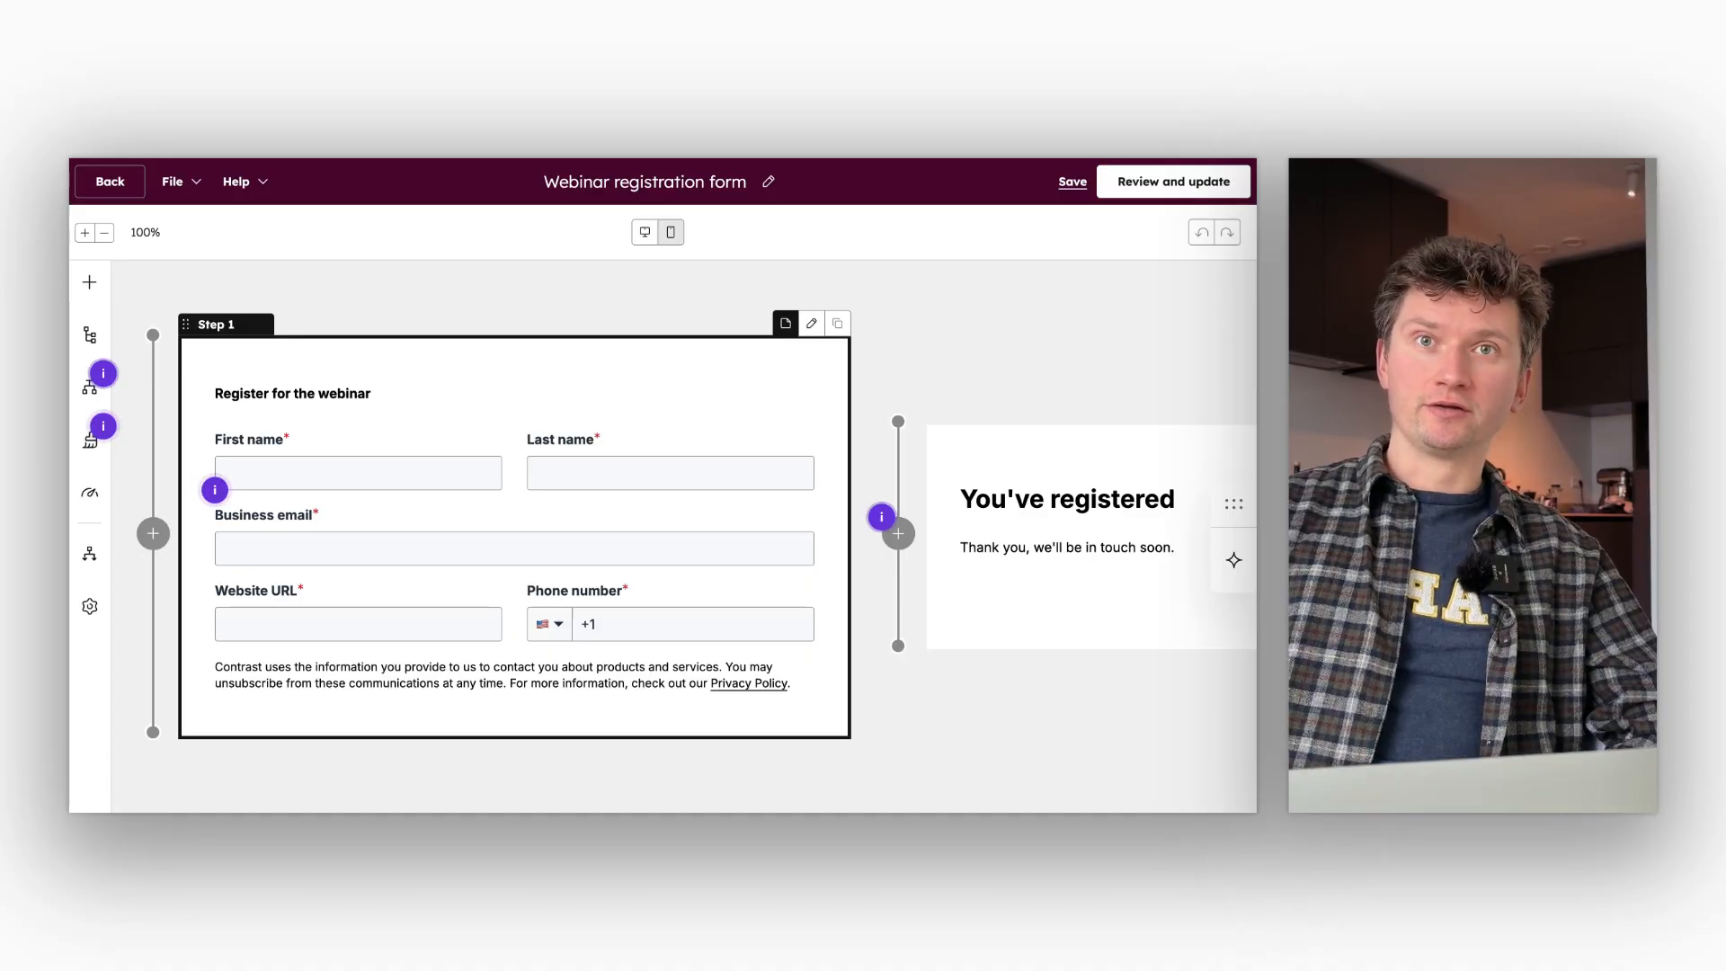
- Leave the webinar registration form editor and create a new automation workflow from scratch
left_click(511, 384)
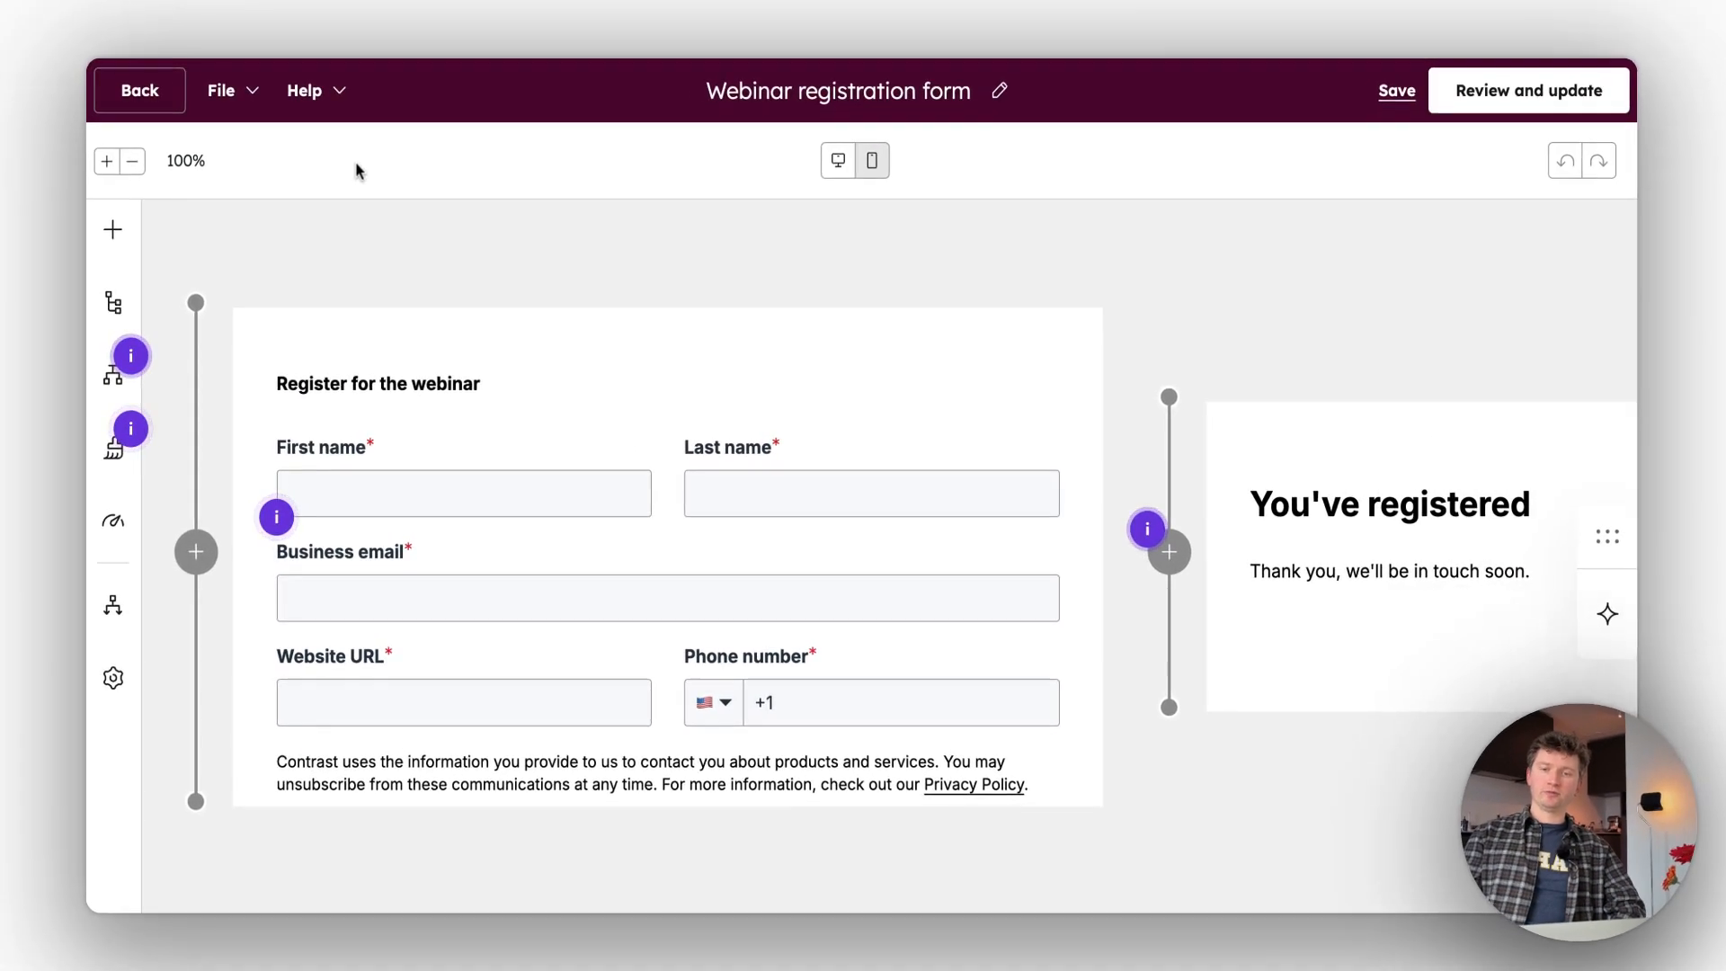
left_click(158, 109)
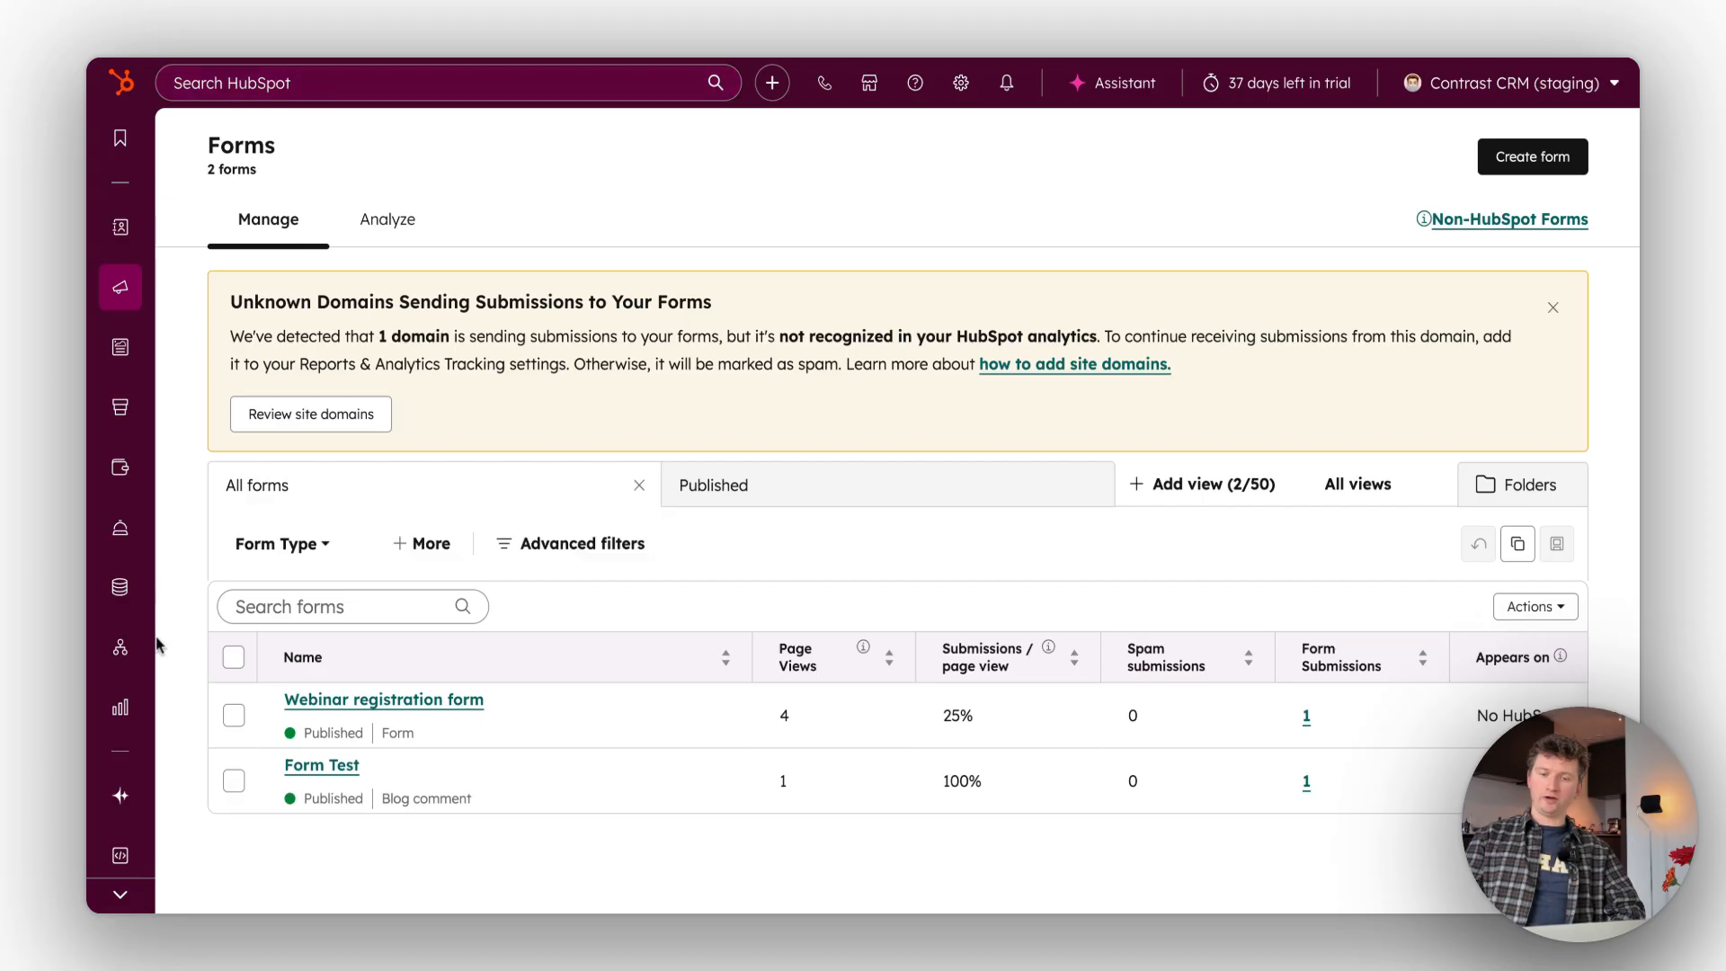
mouse_move(120, 647)
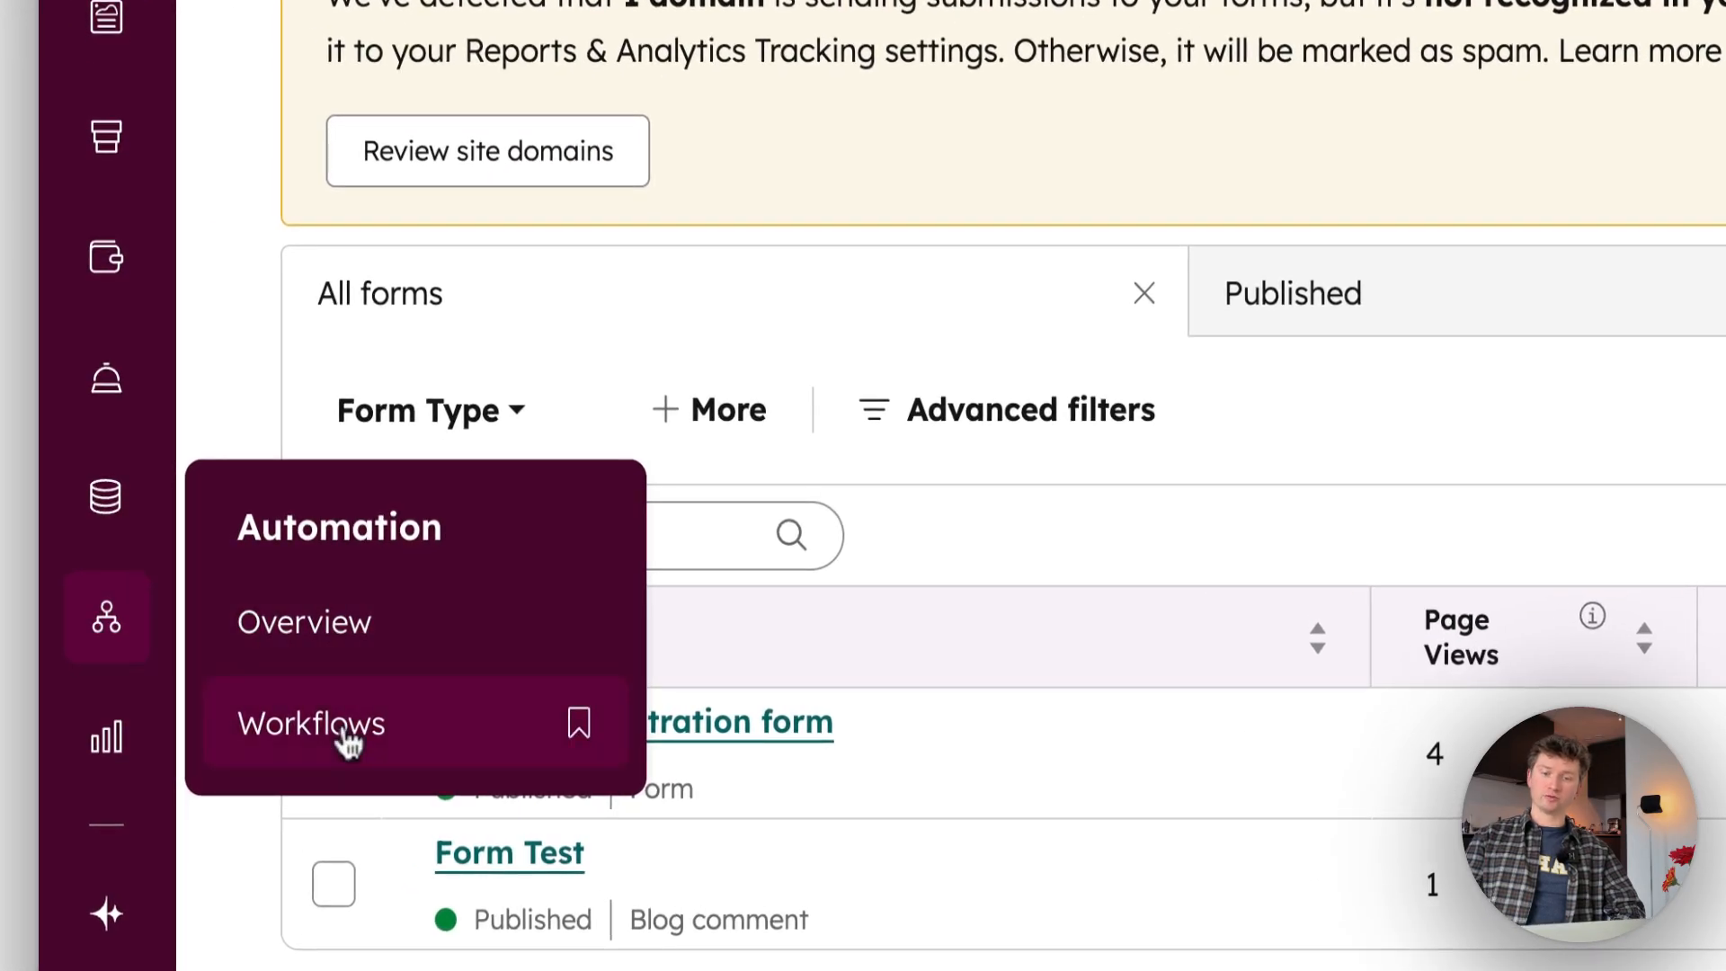
left_click(344, 736)
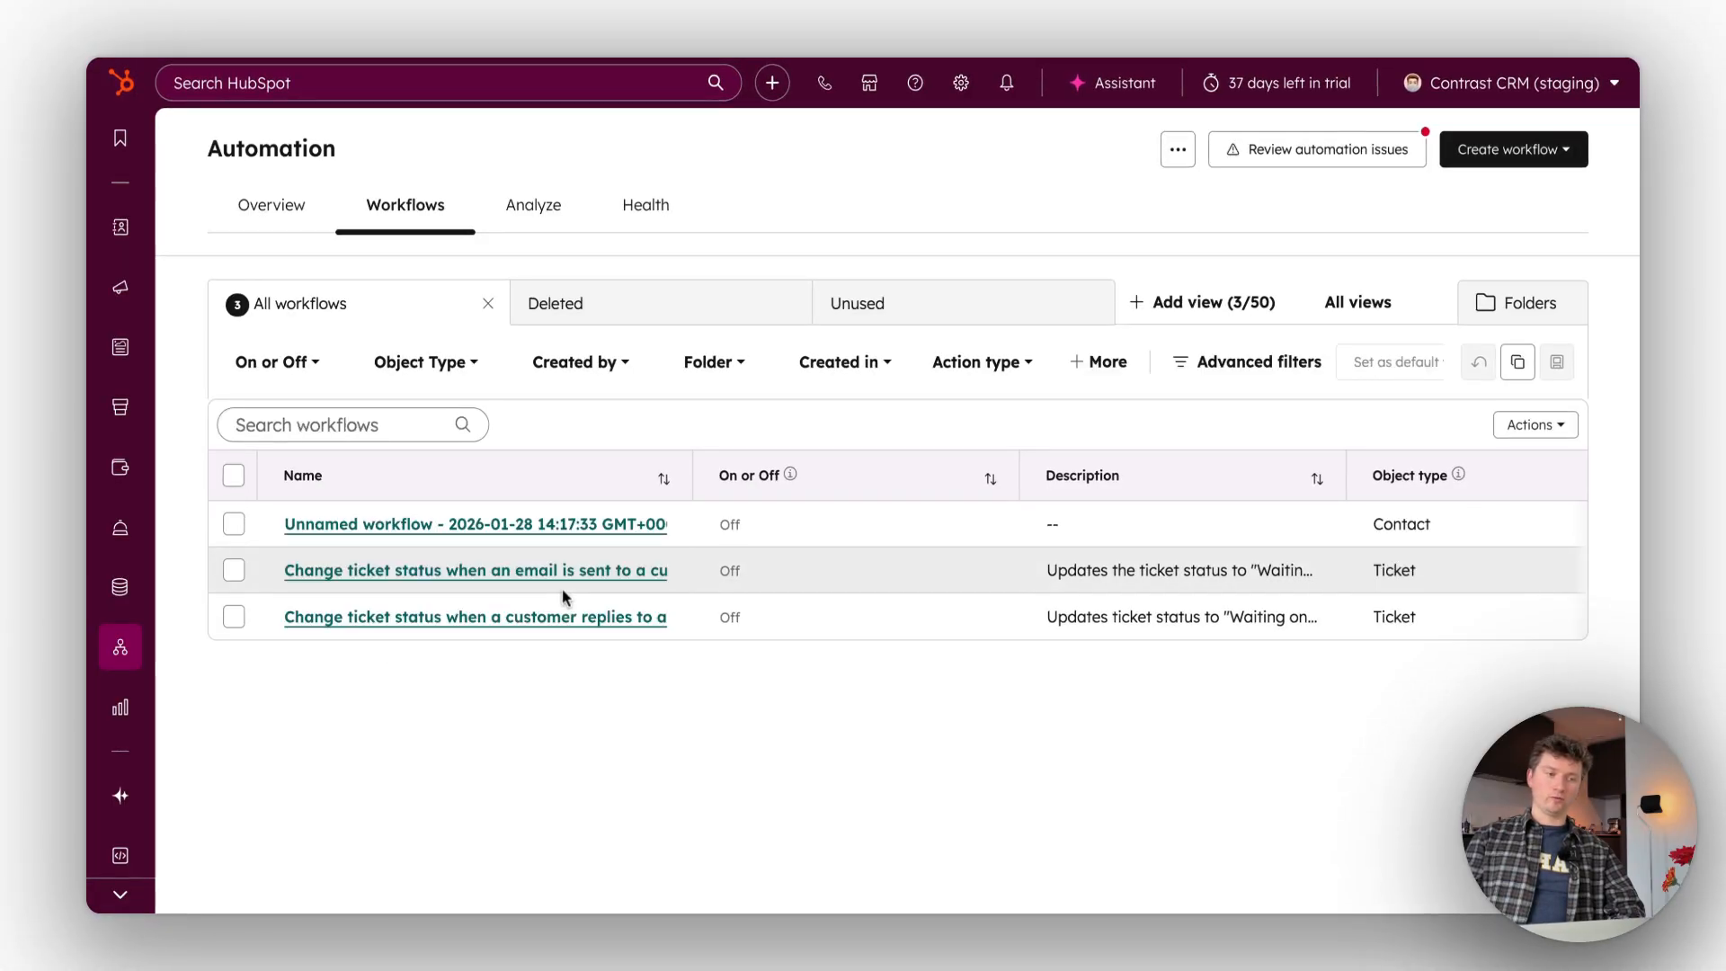
left_click(1499, 154)
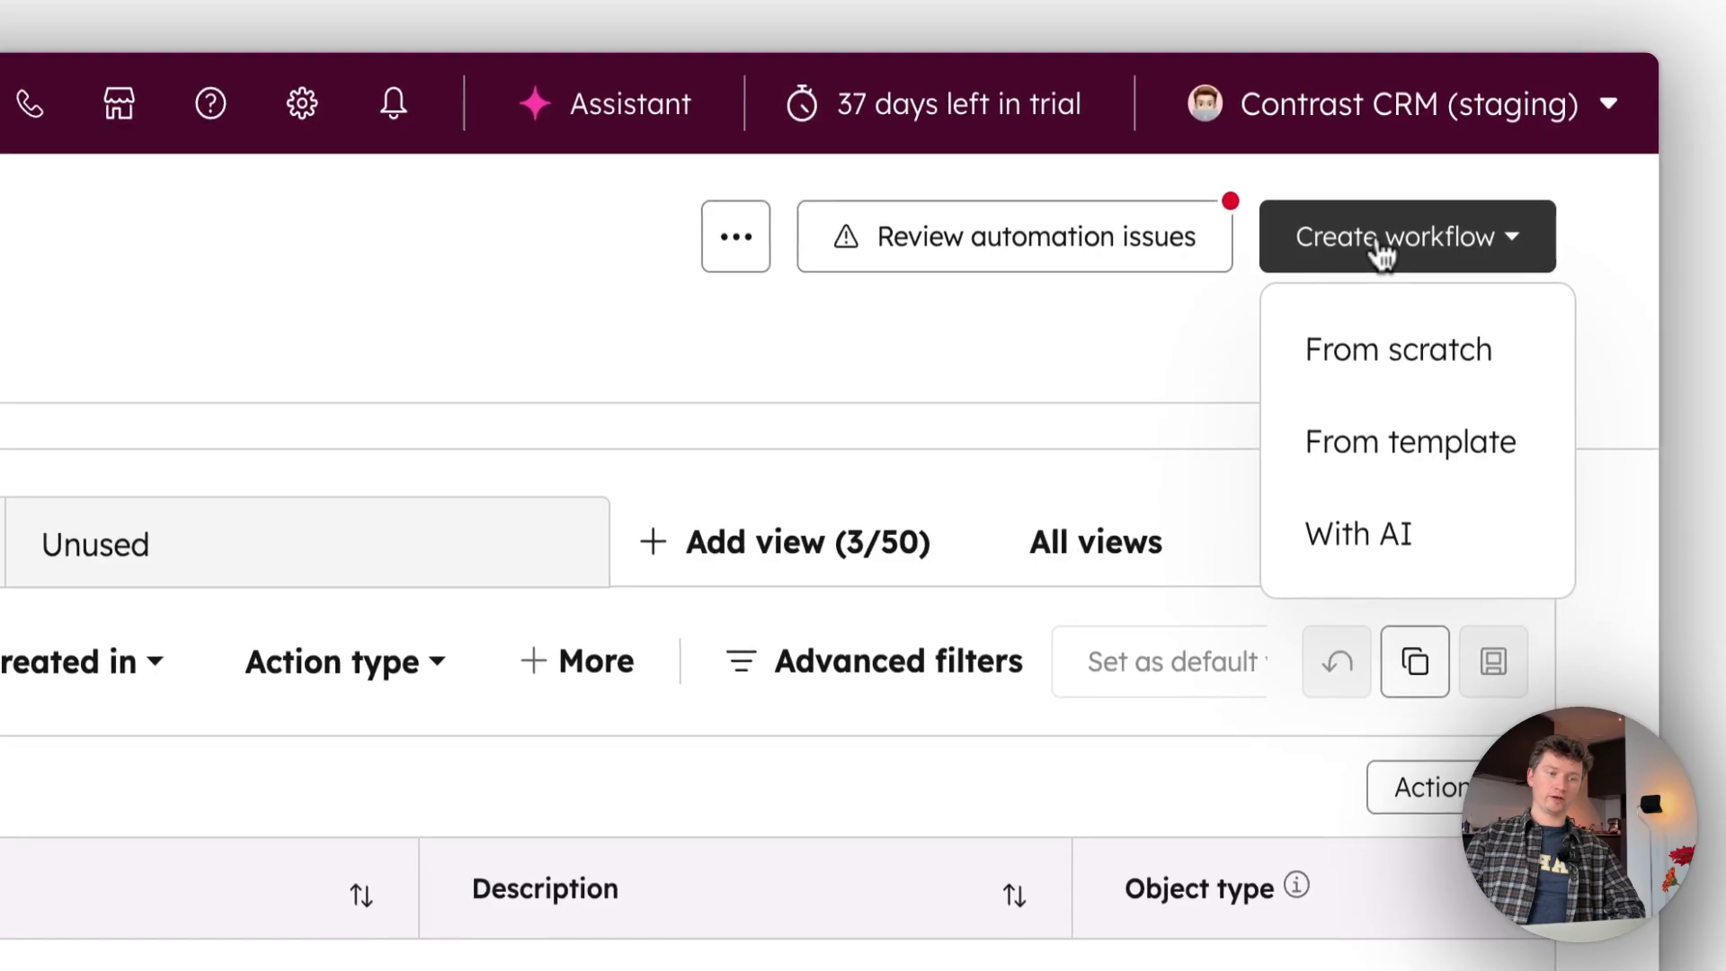
left_click(1417, 367)
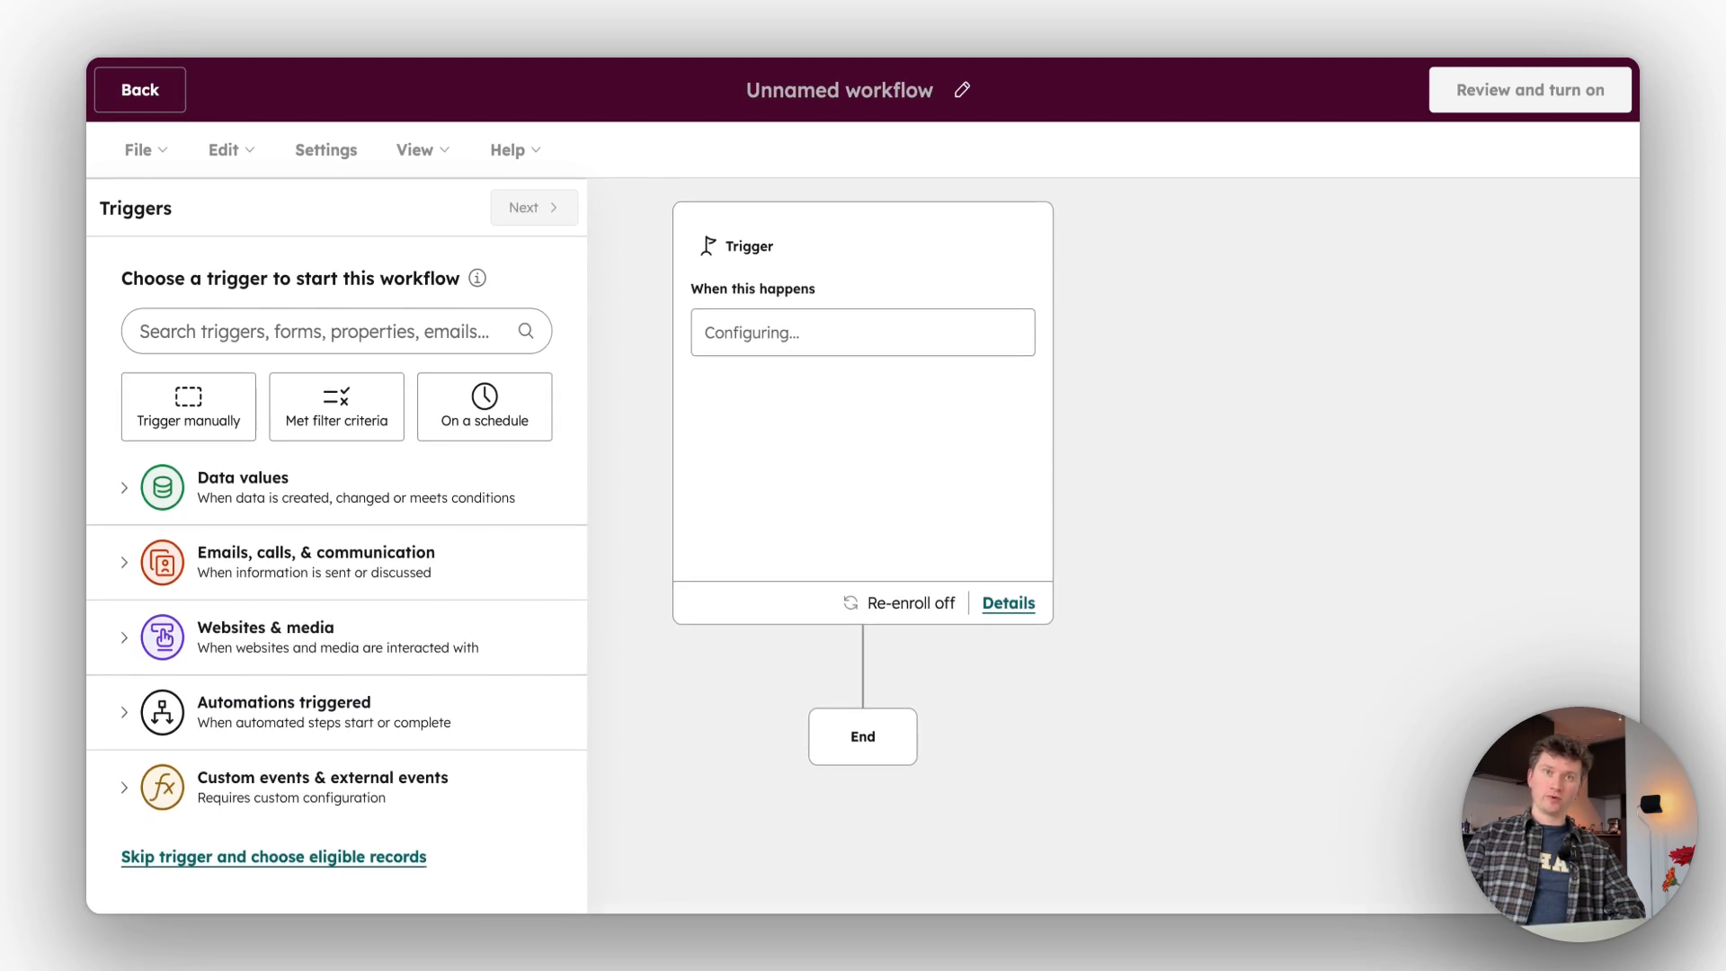
- Set the workflow's start trigger to Form submission for the Webinar registration form
left_click(334, 330)
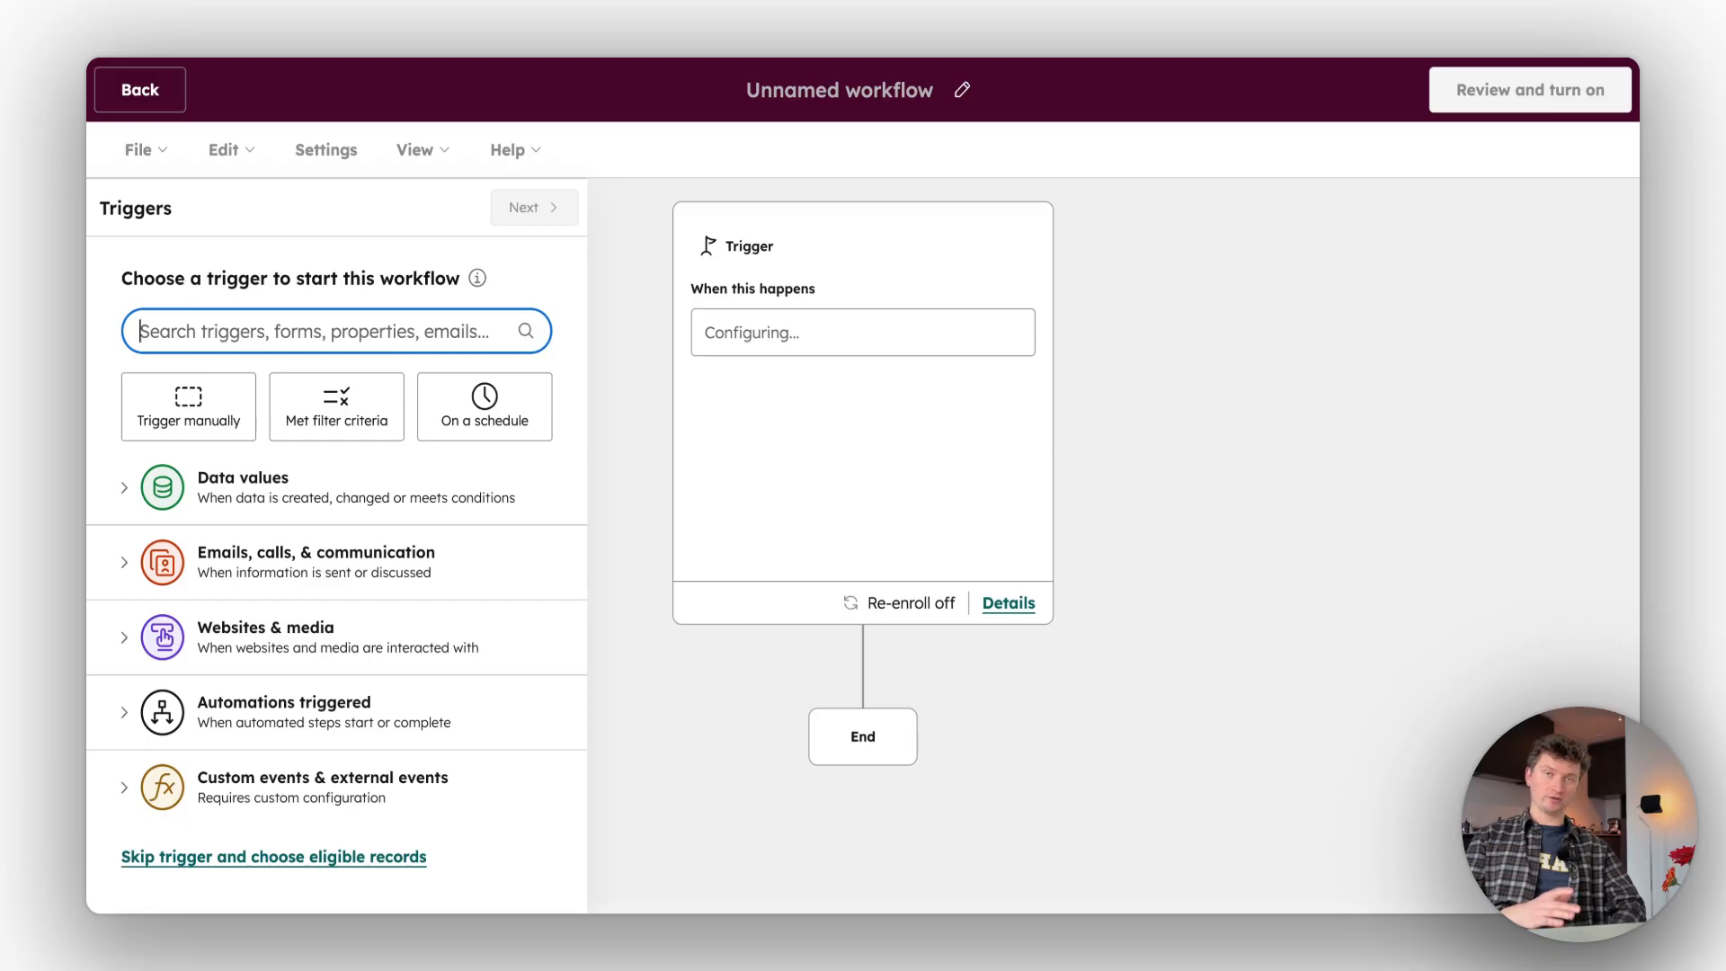
type("form sub")
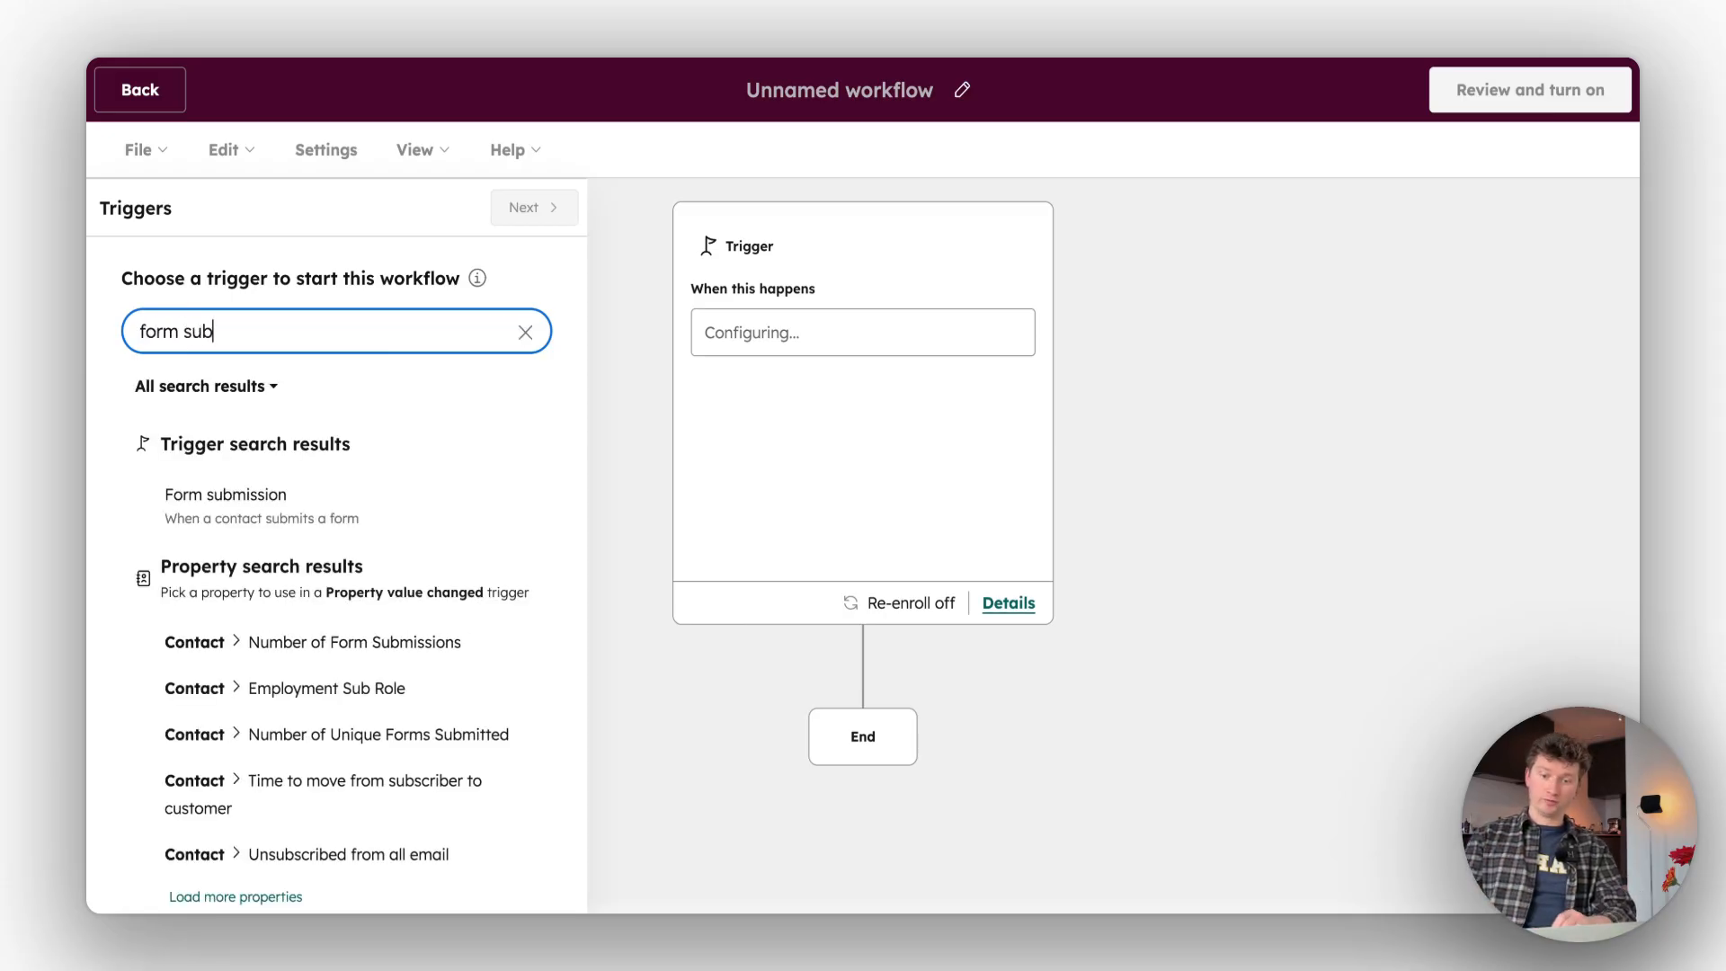
left_click(321, 516)
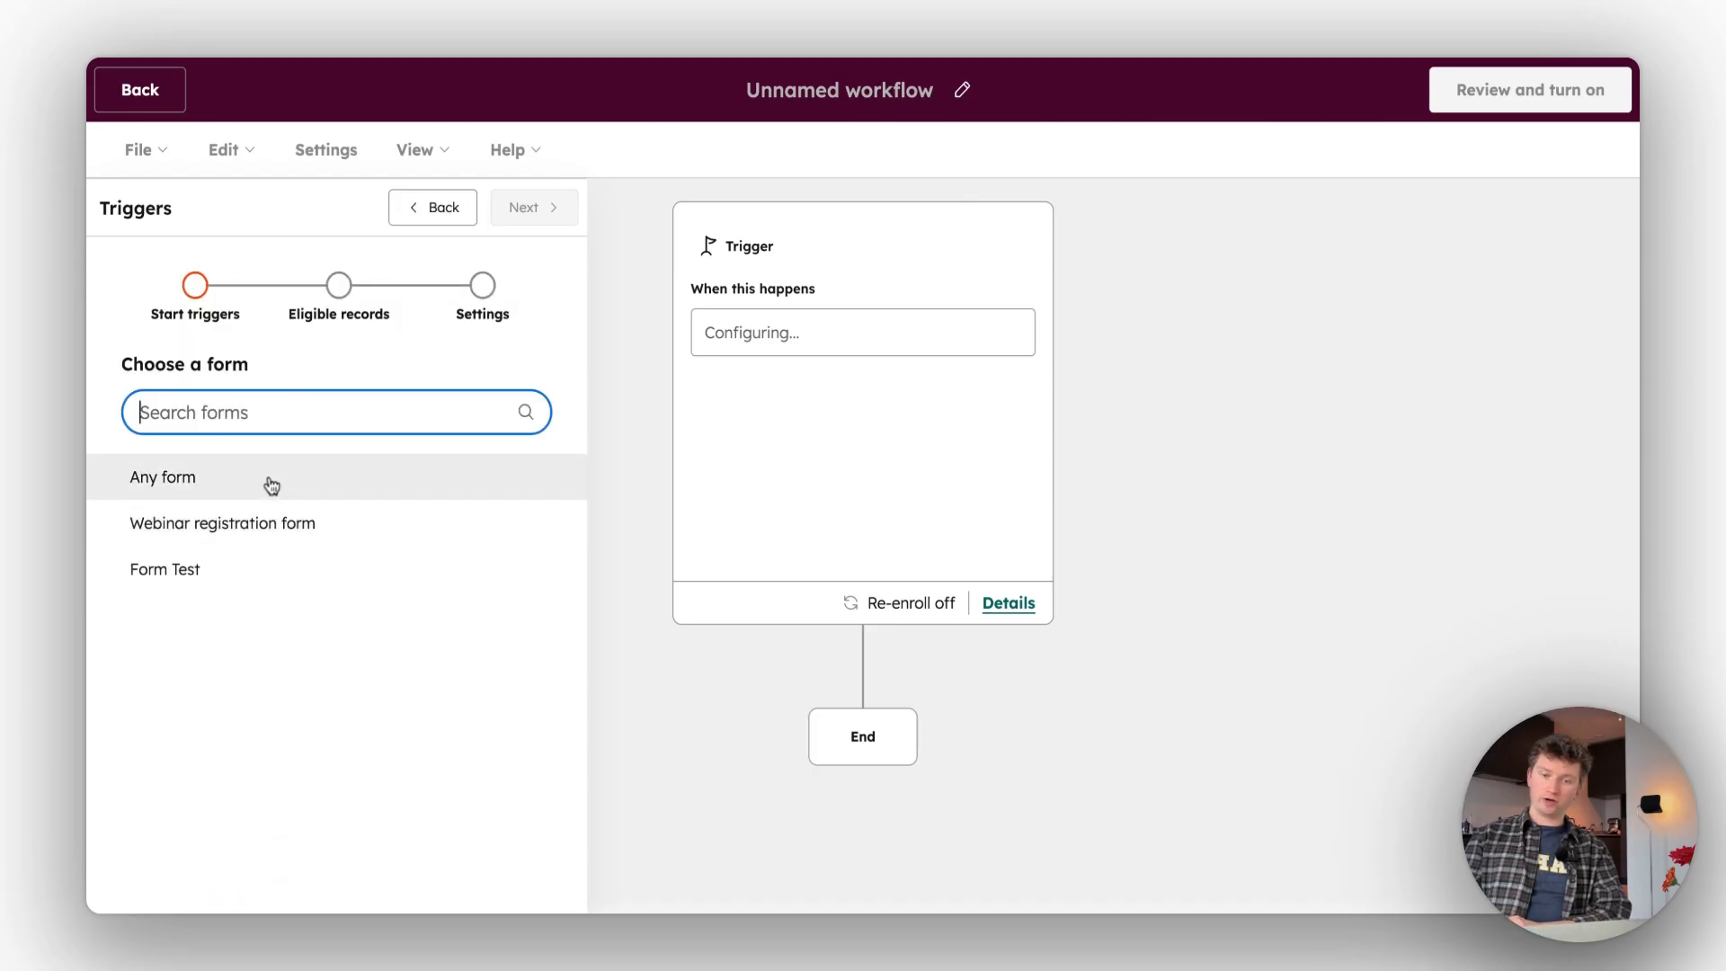
left_click(271, 531)
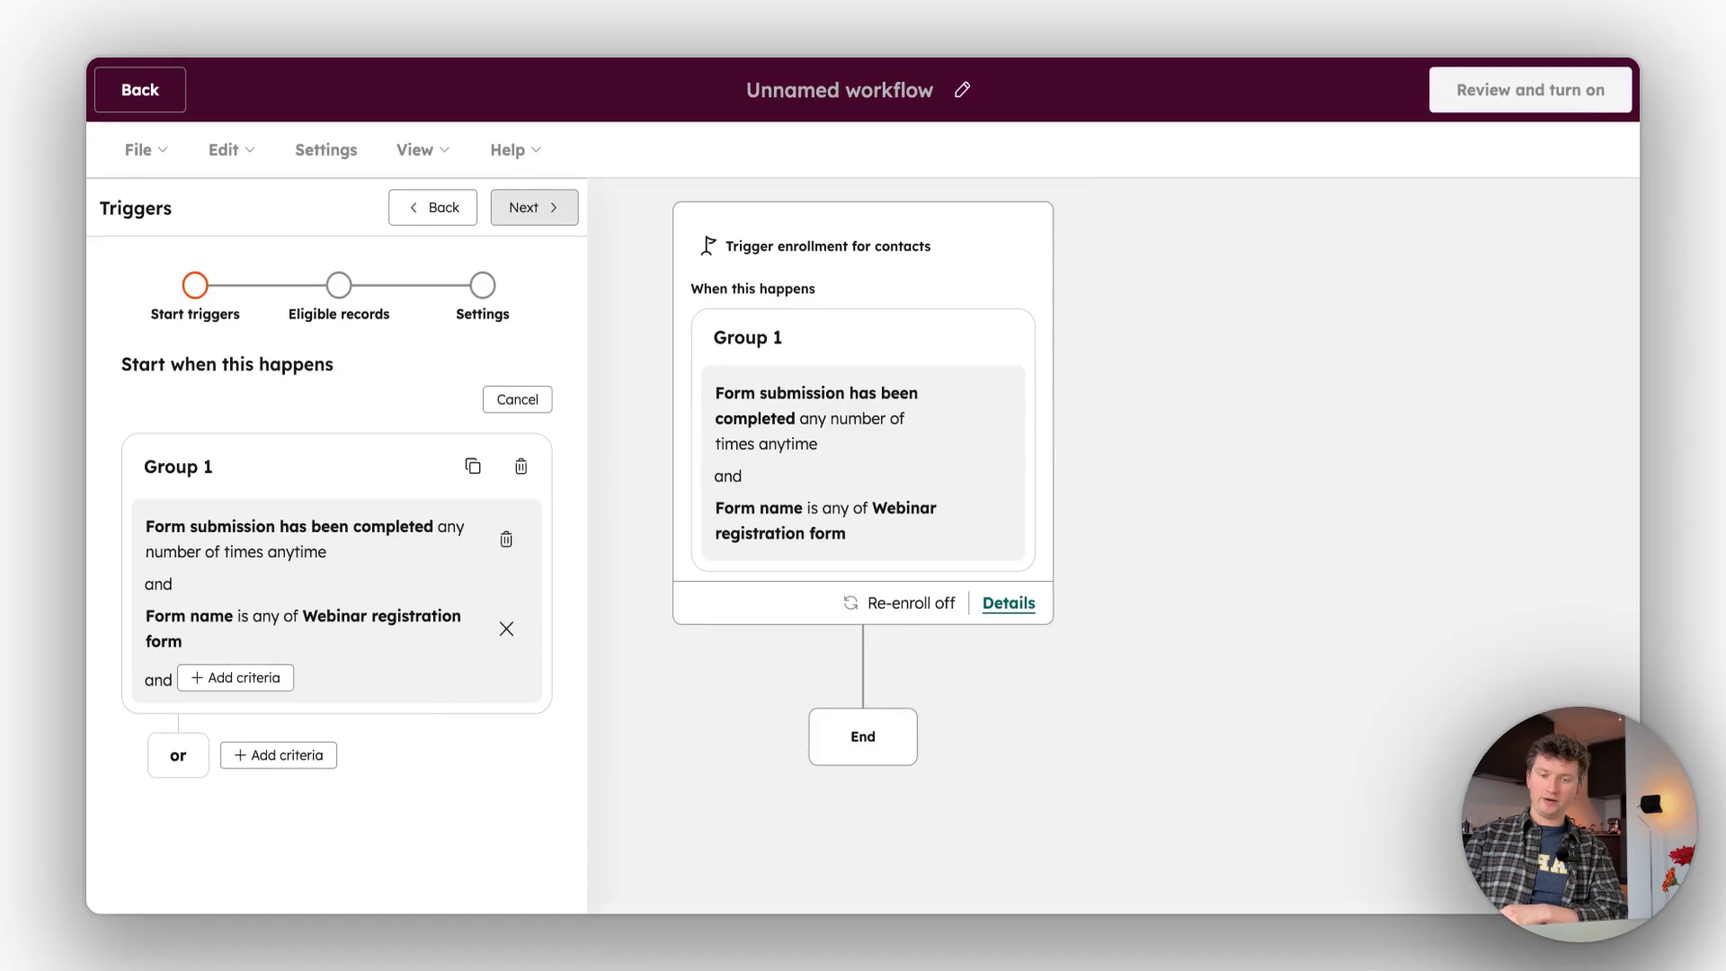
- Leave the eligible record conditions empty, allow contacts to re-enroll after completing the workflow, and save the trigger
left_click(530, 208)
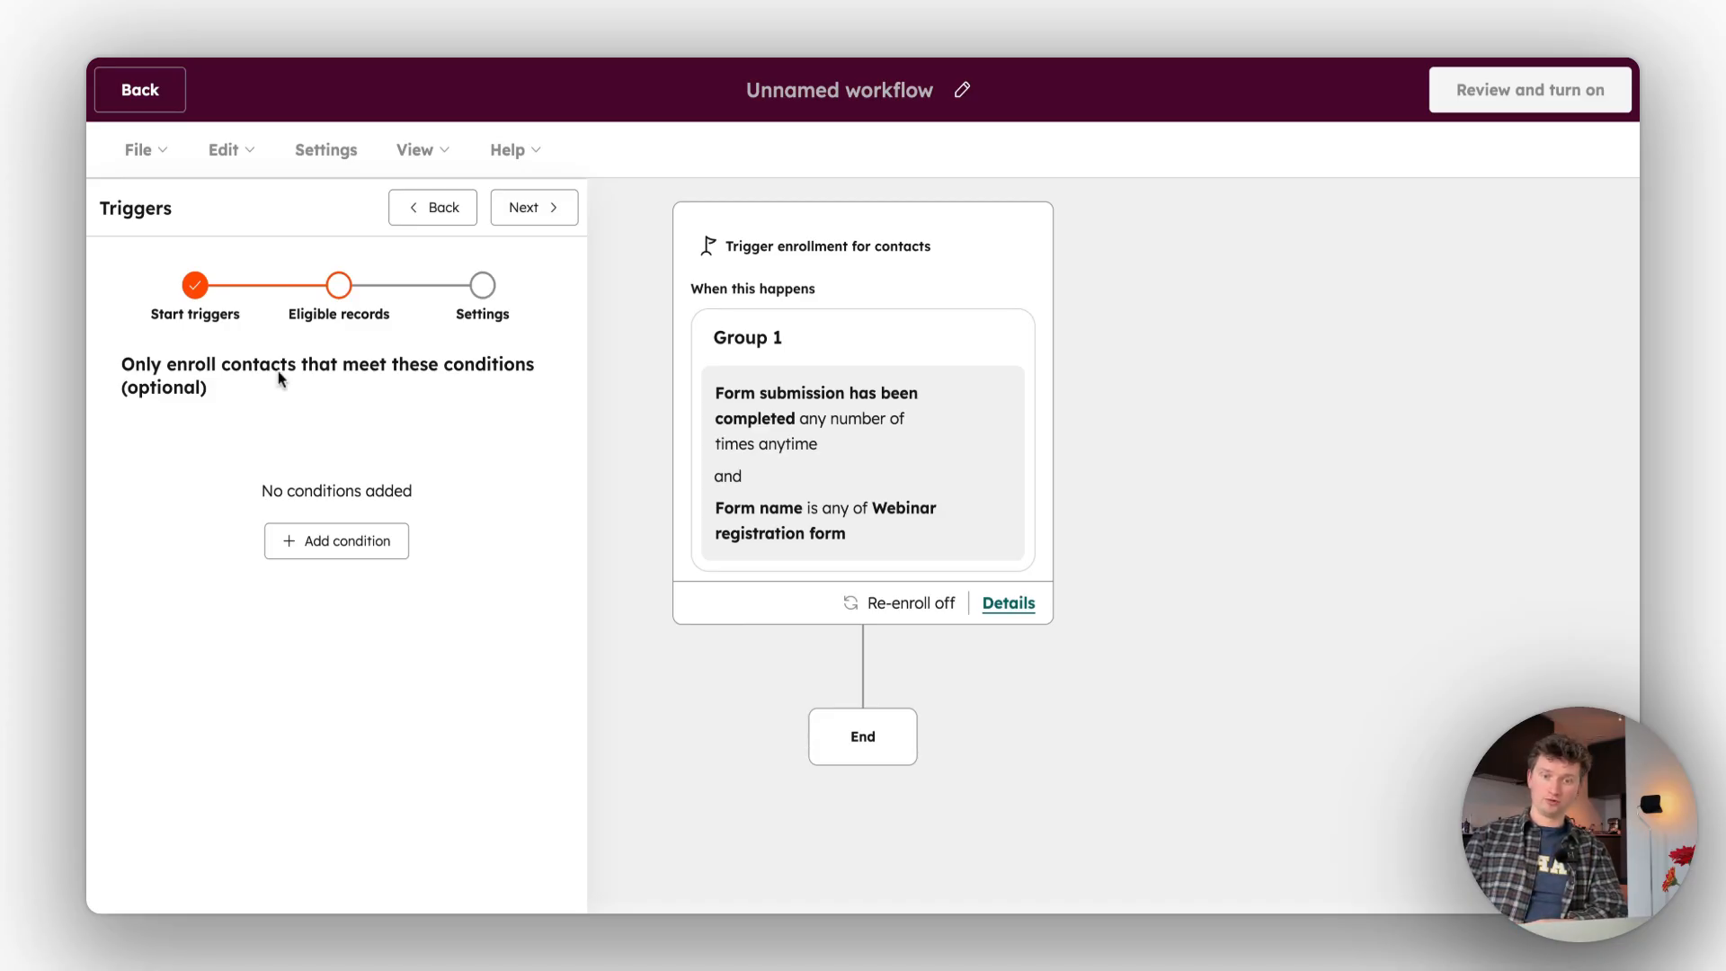
left_click(524, 208)
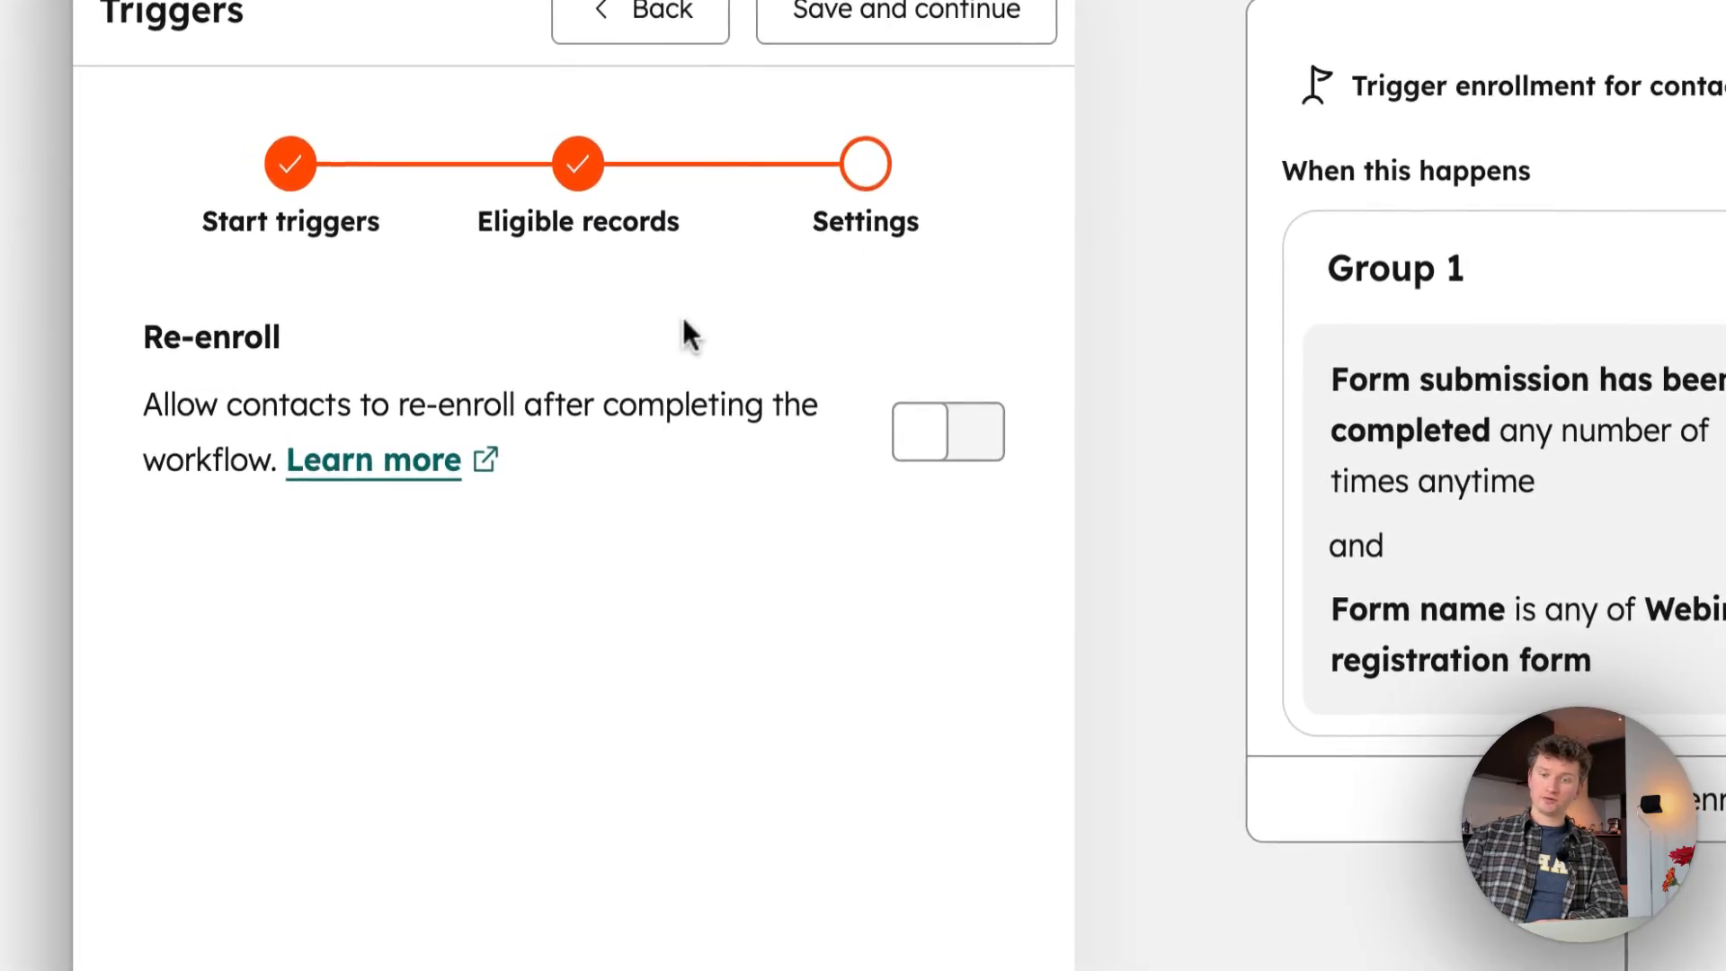
left_click(935, 450)
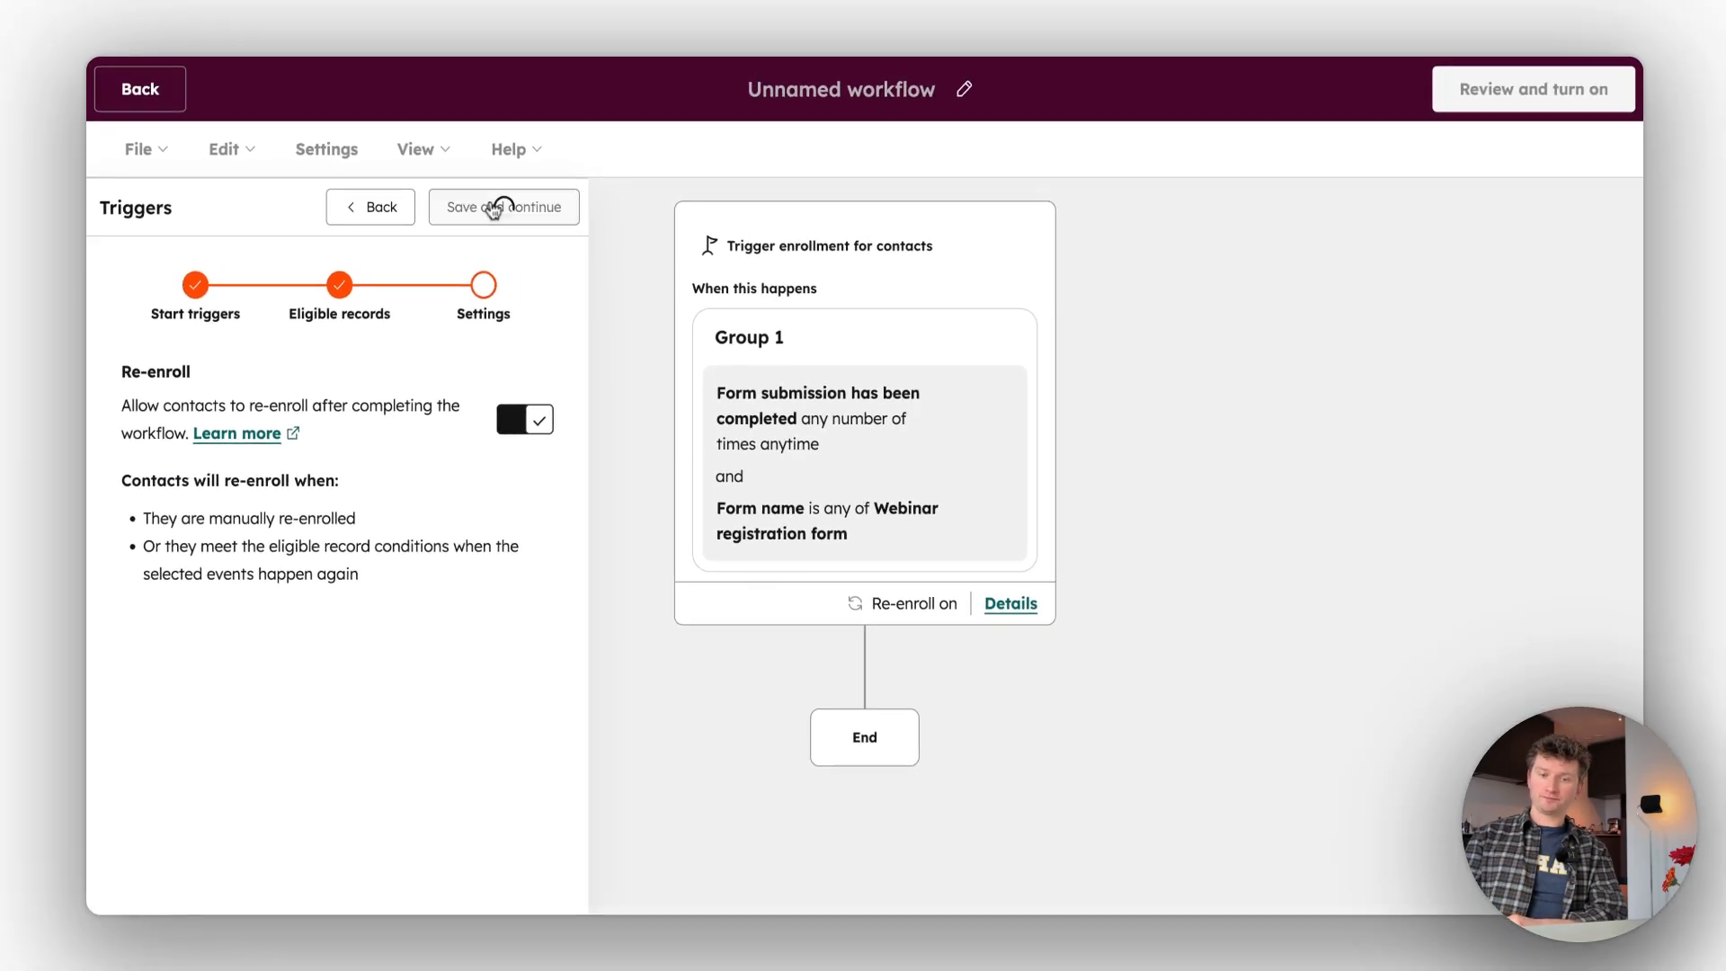
left_click(886, 12)
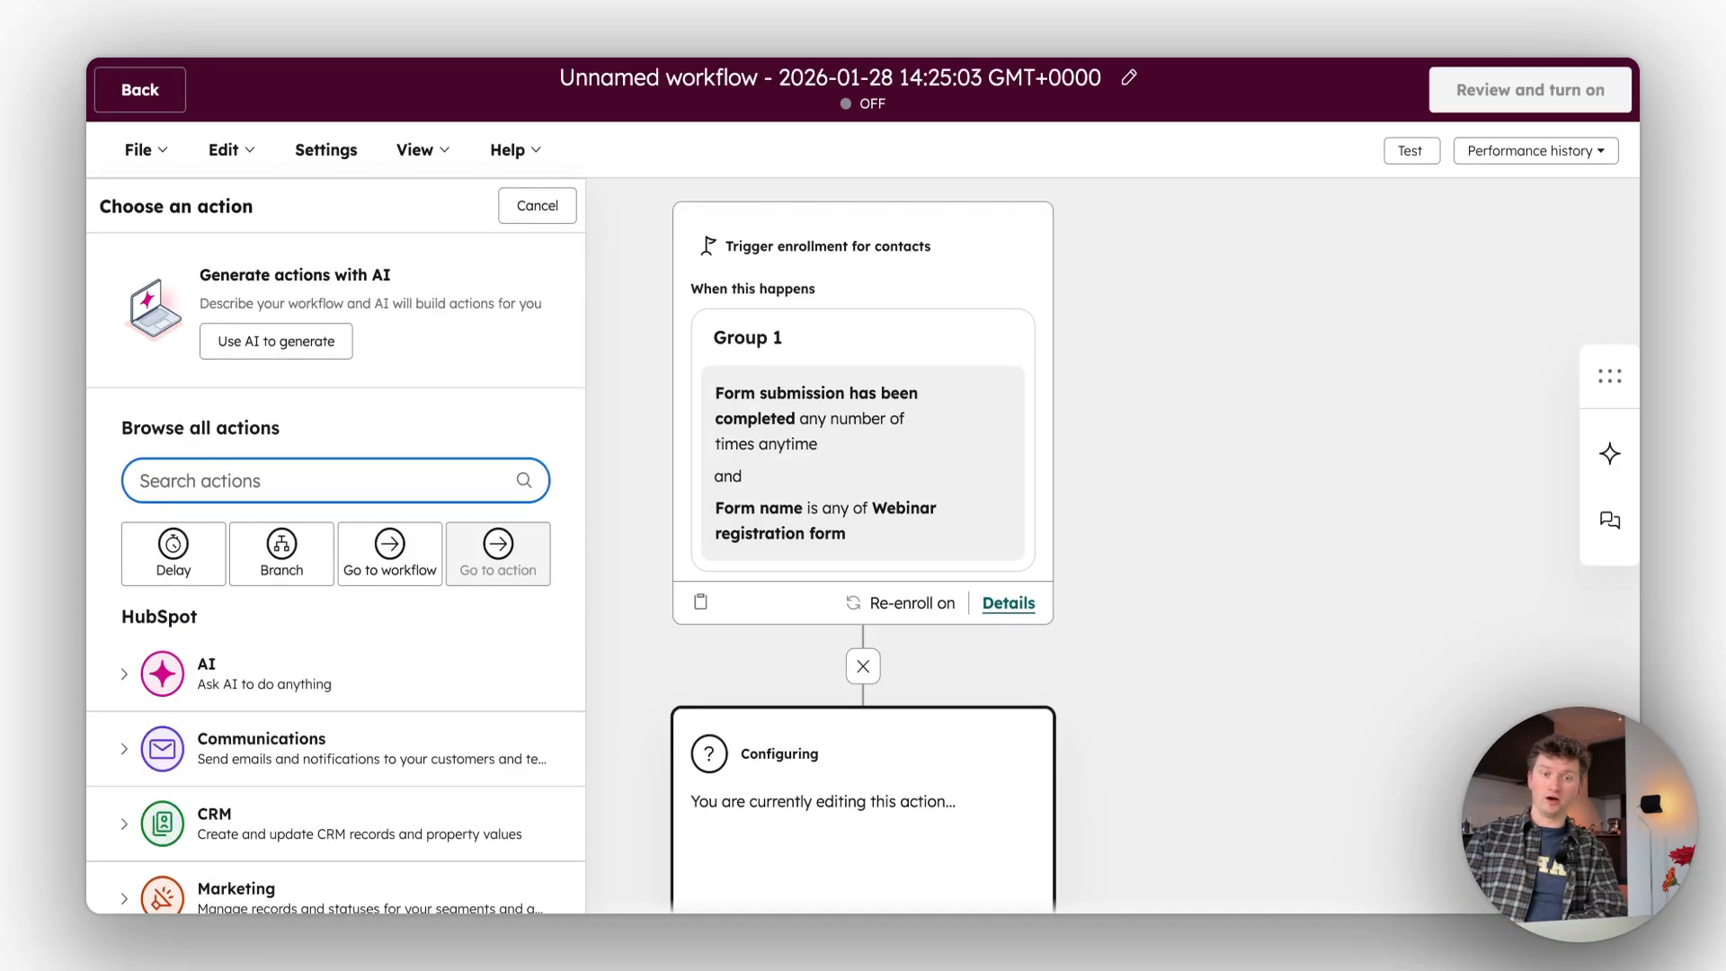
- Search the actions for "regis" and add Register Webinar Attendee from the Contrast (Staging) app
scroll(500, 382, "down", 1)
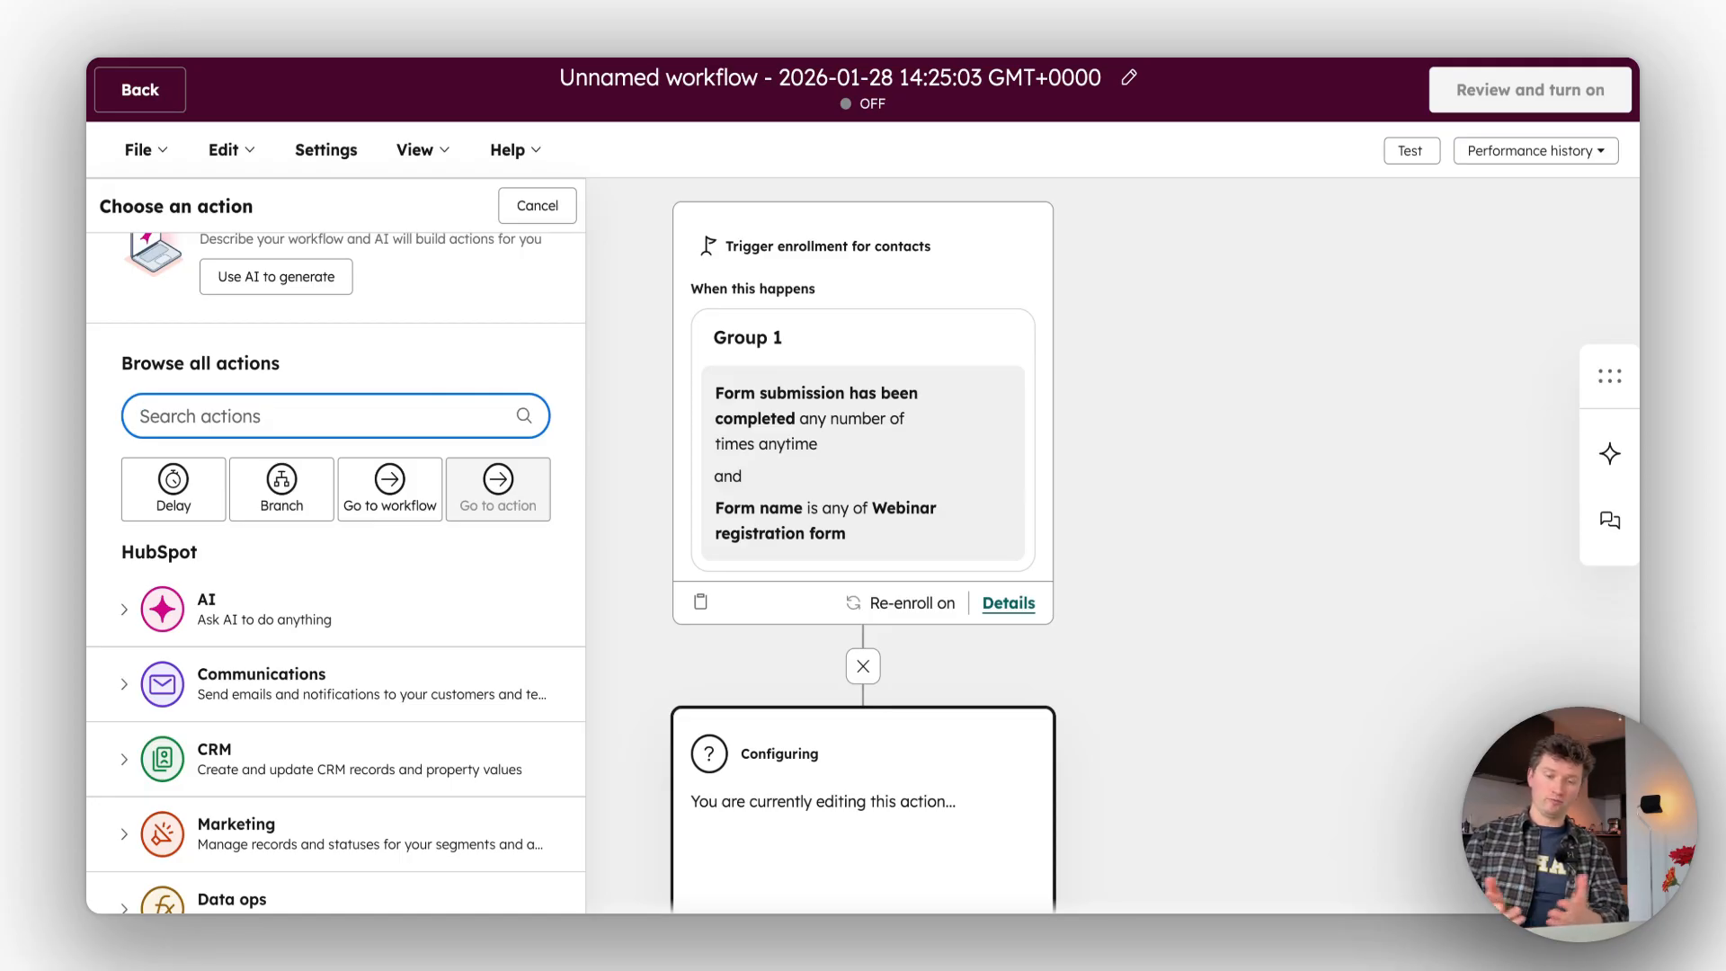
type("regis")
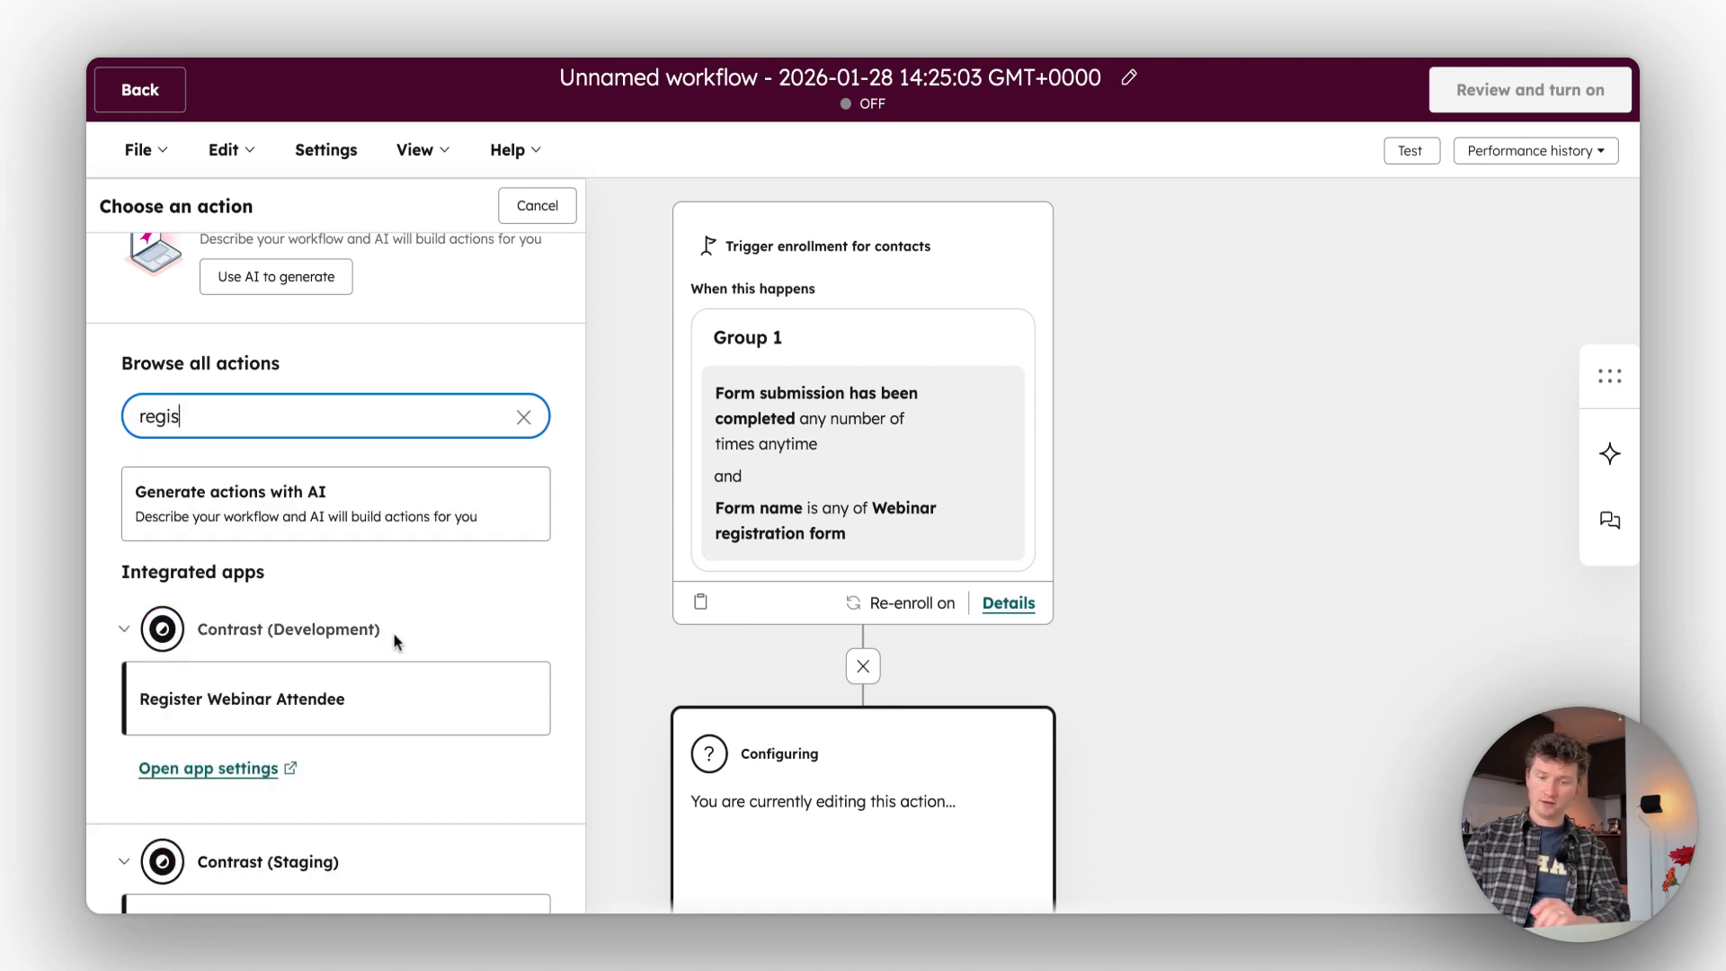
scroll(393, 639, "down", 2)
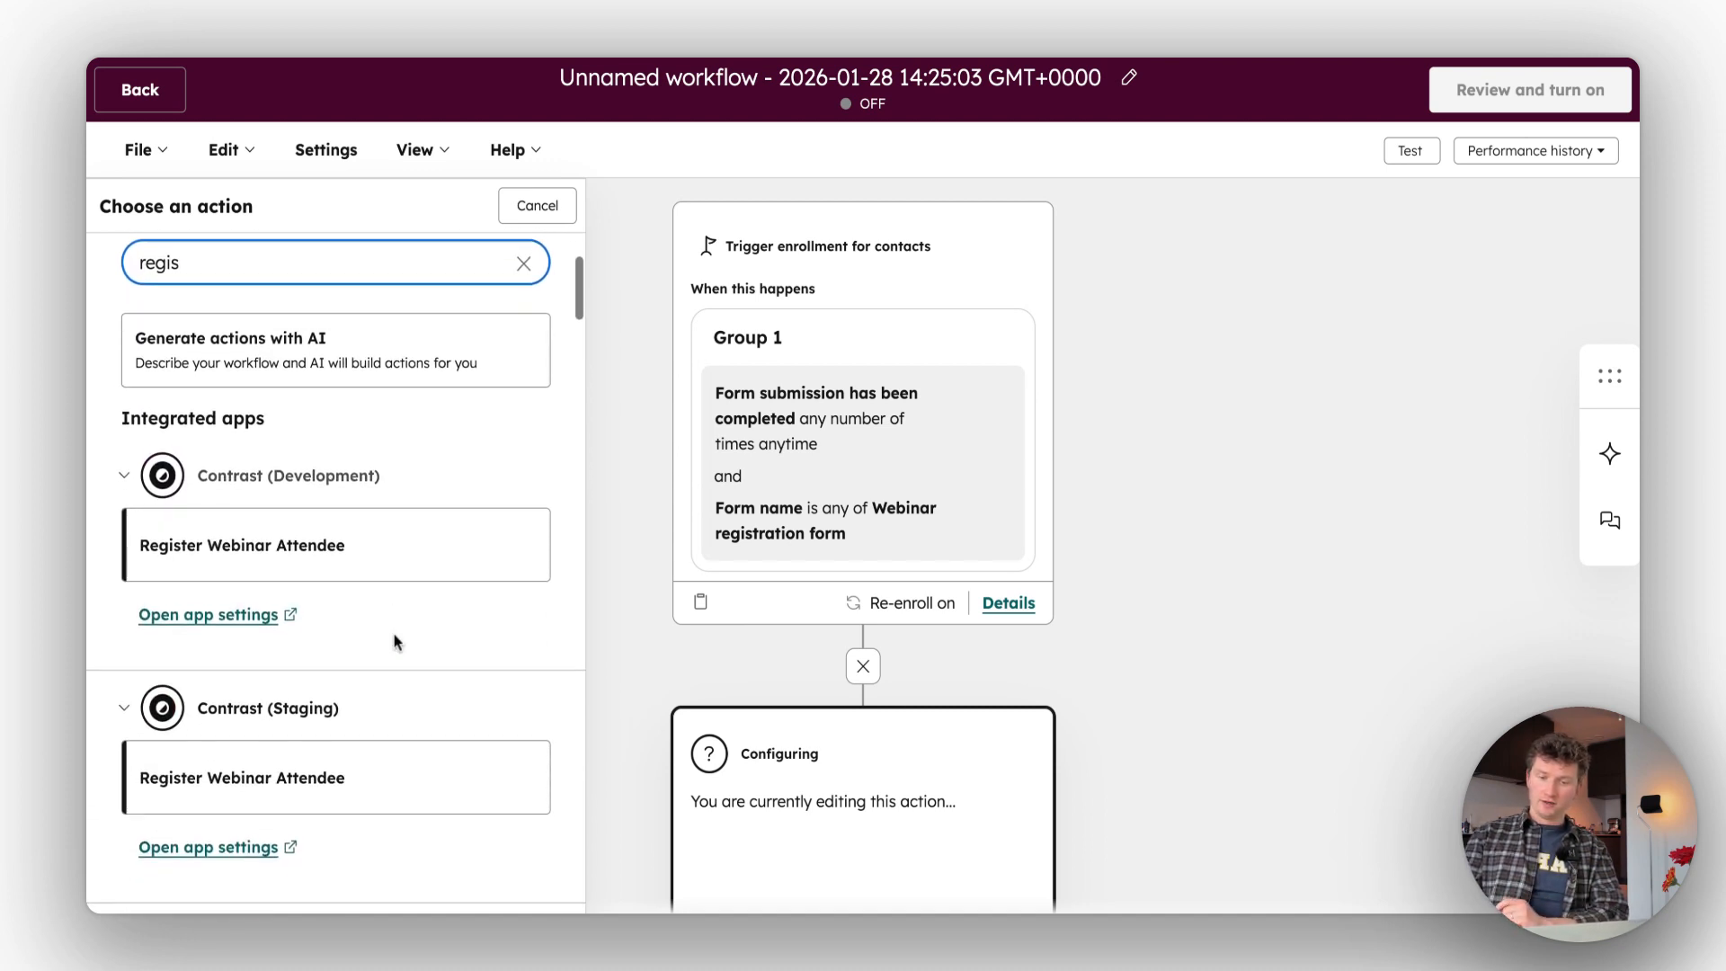
scroll(309, 792, "down", 1)
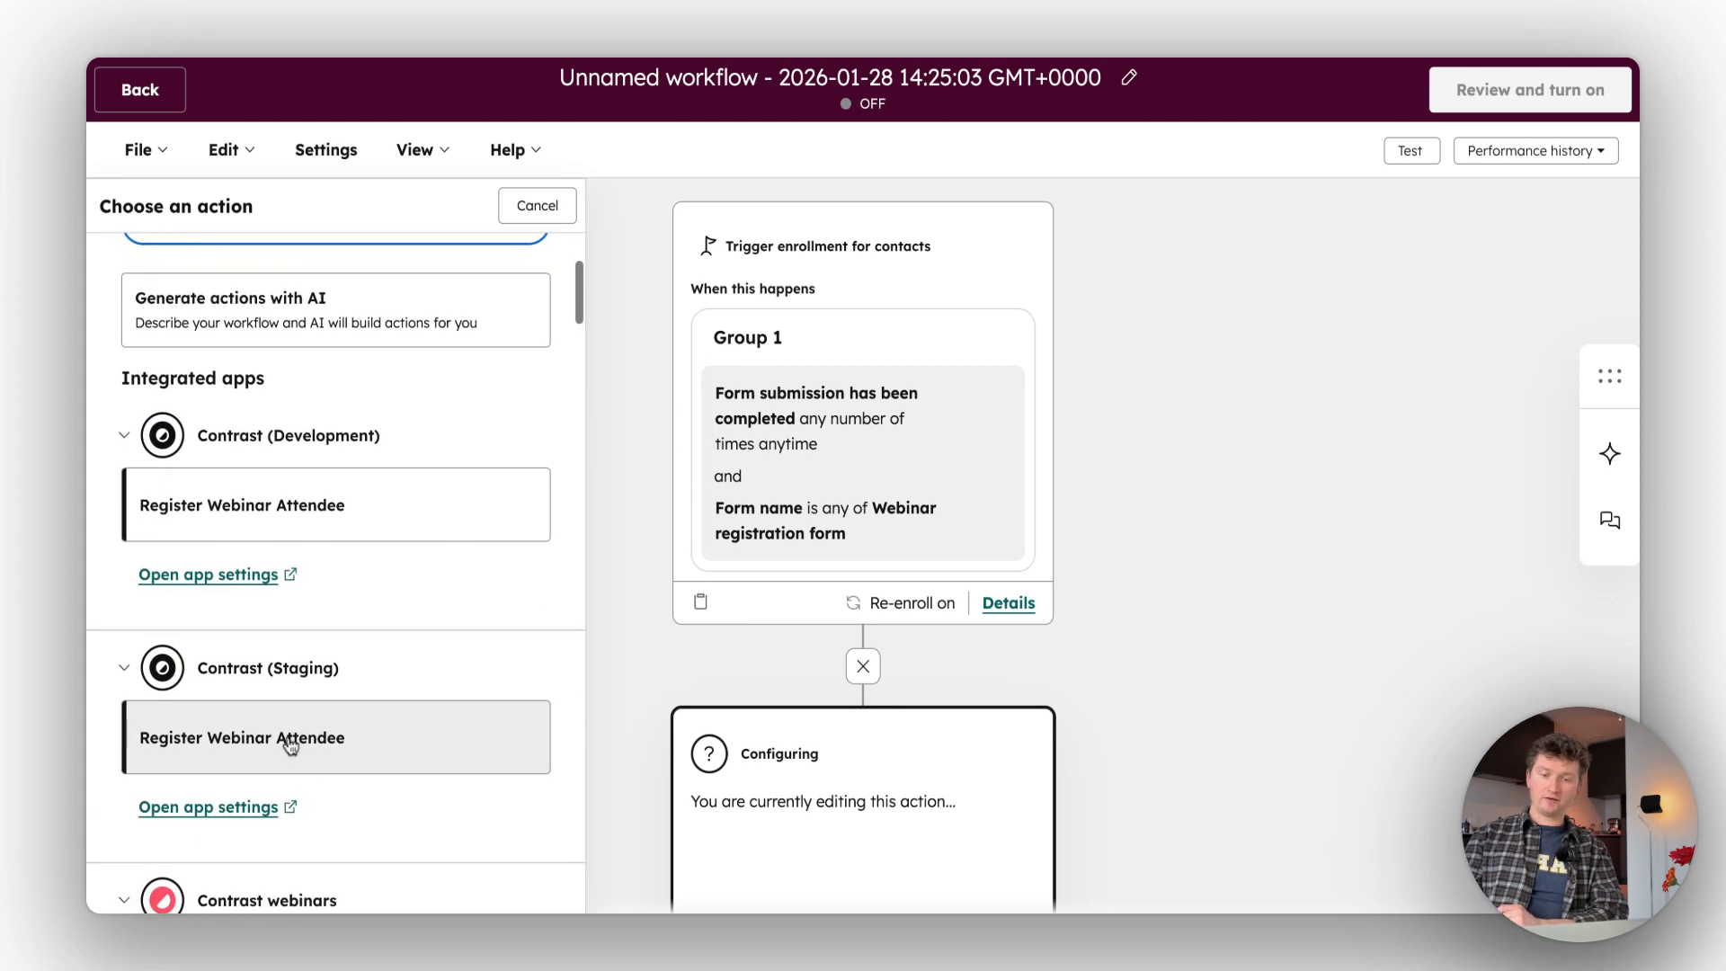
left_click(291, 749)
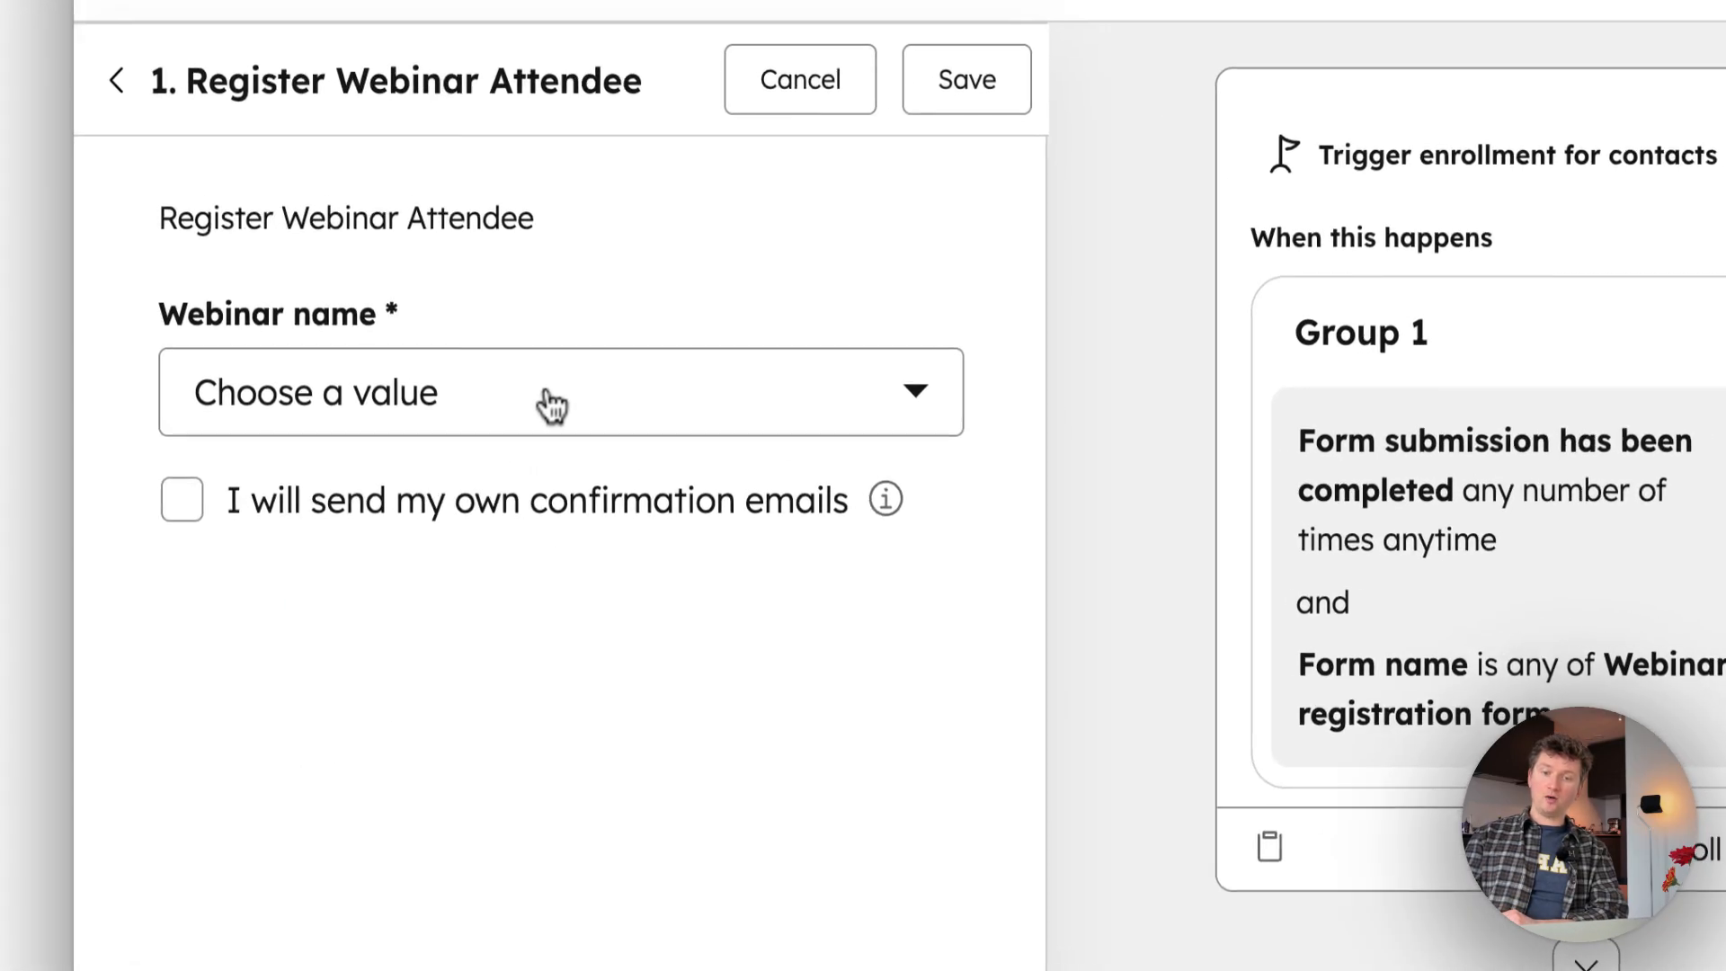
- Set the Register Webinar Attendee action's webinar name to My awesome webinar and save the action
left_click(563, 406)
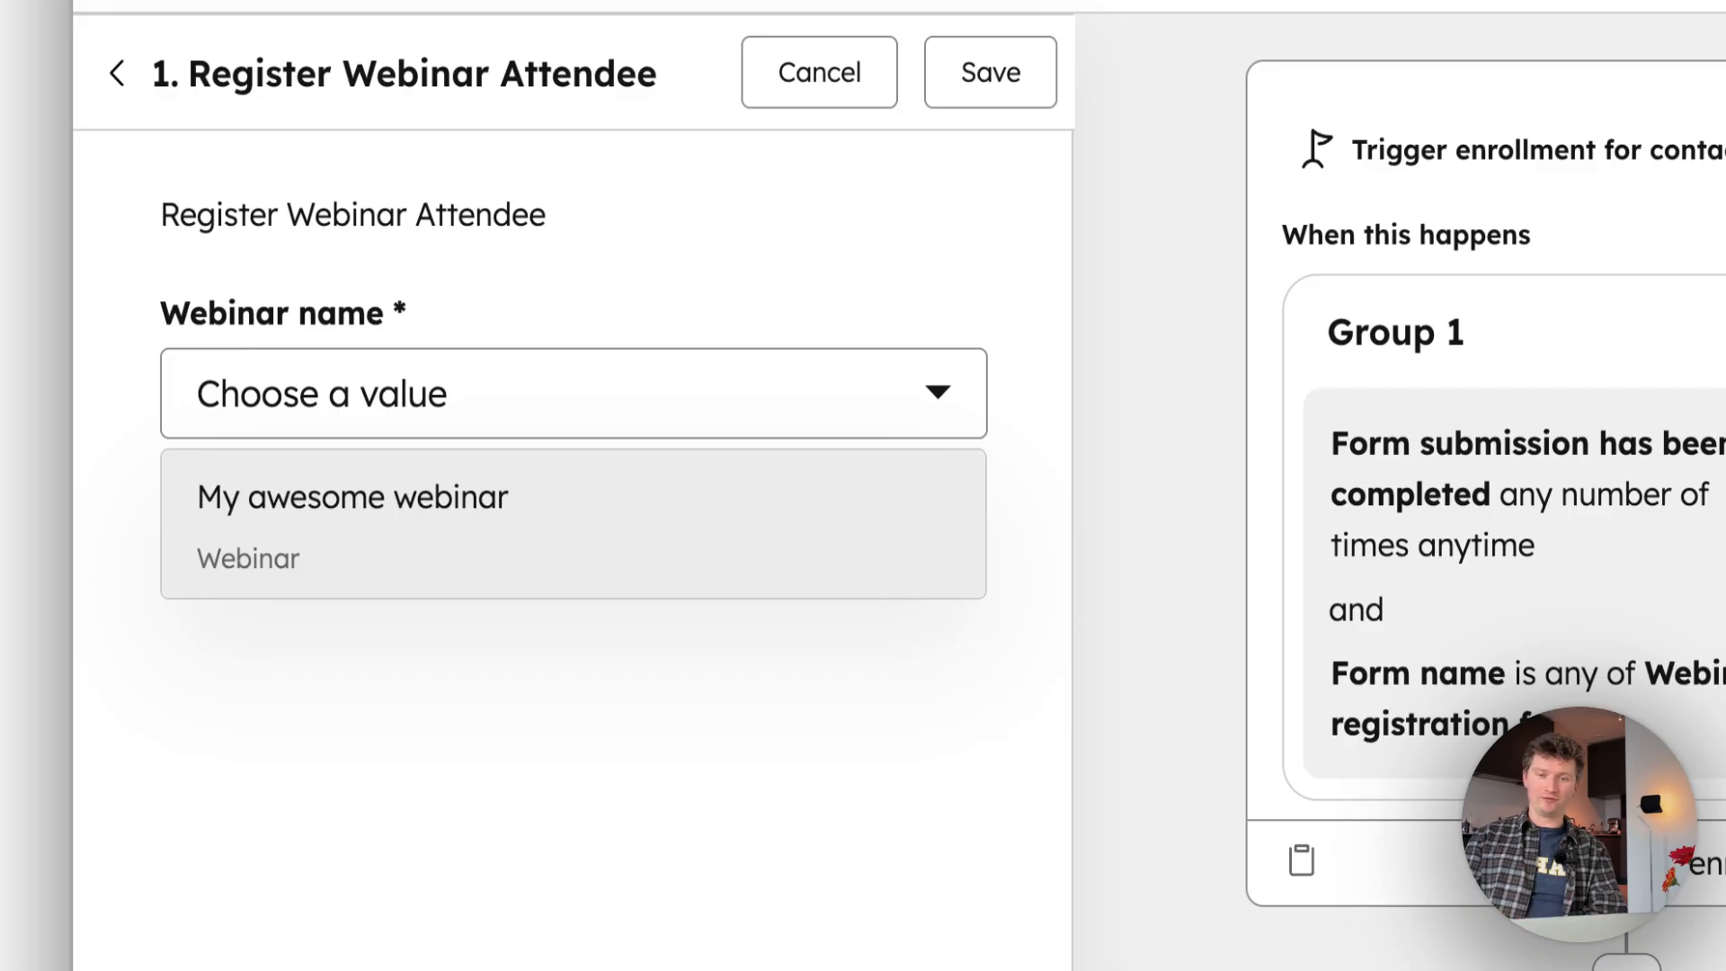
left_click(352, 521)
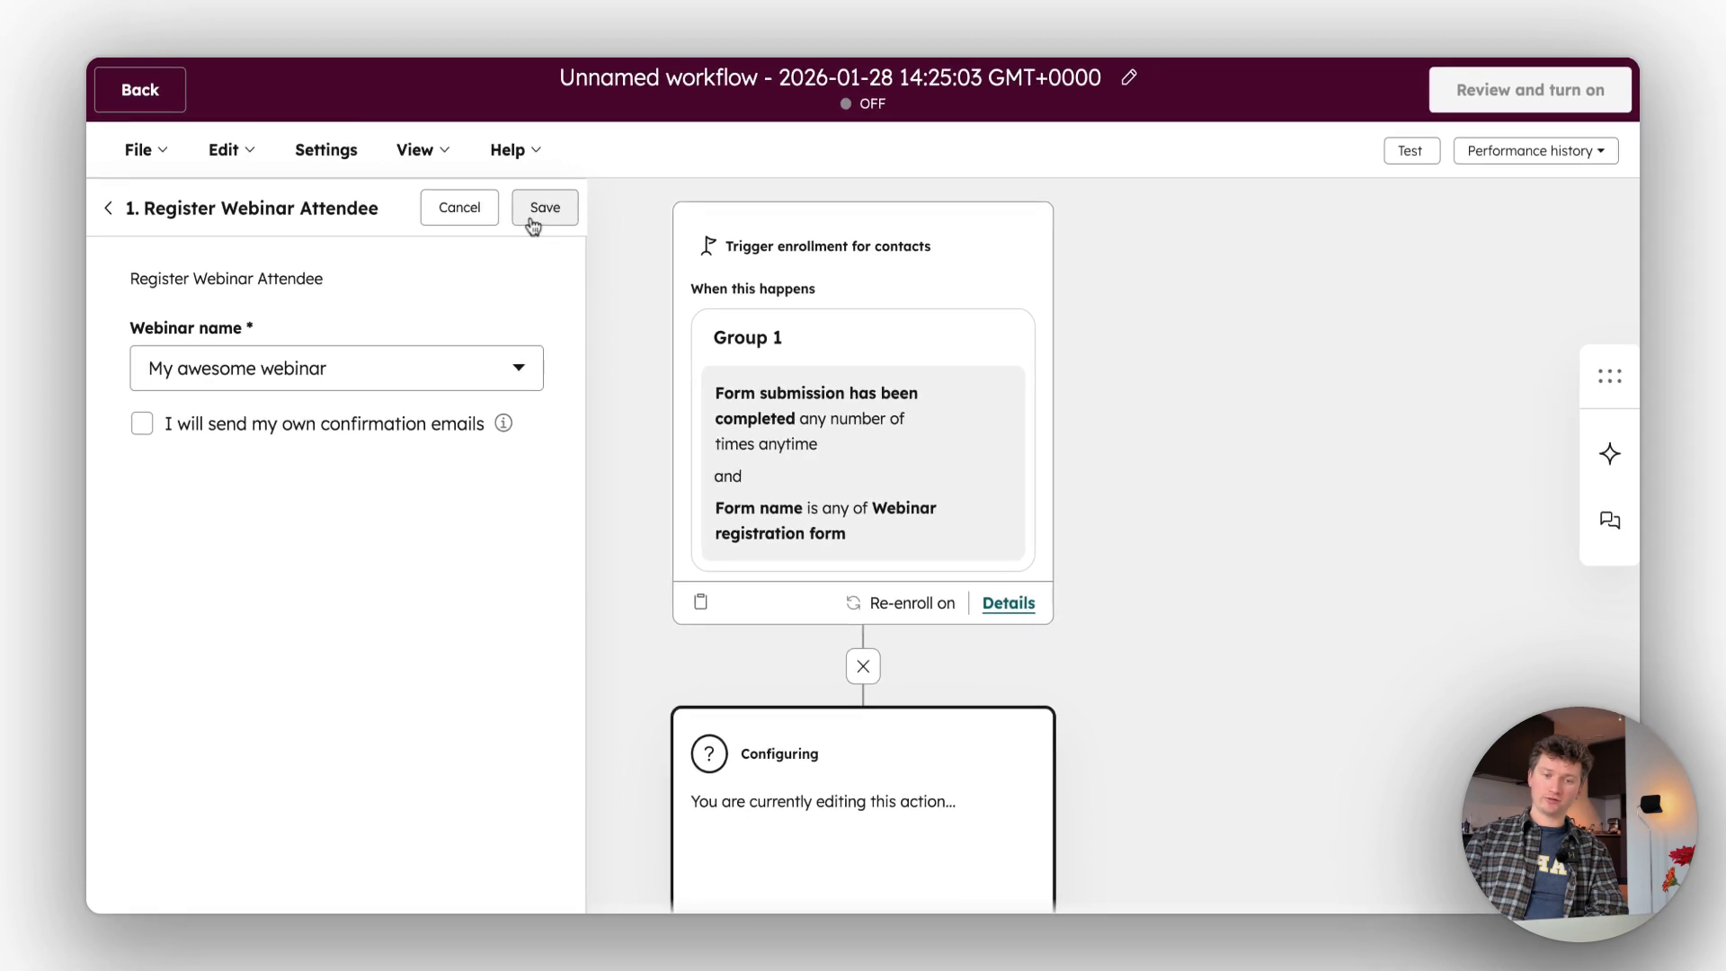
left_click(540, 211)
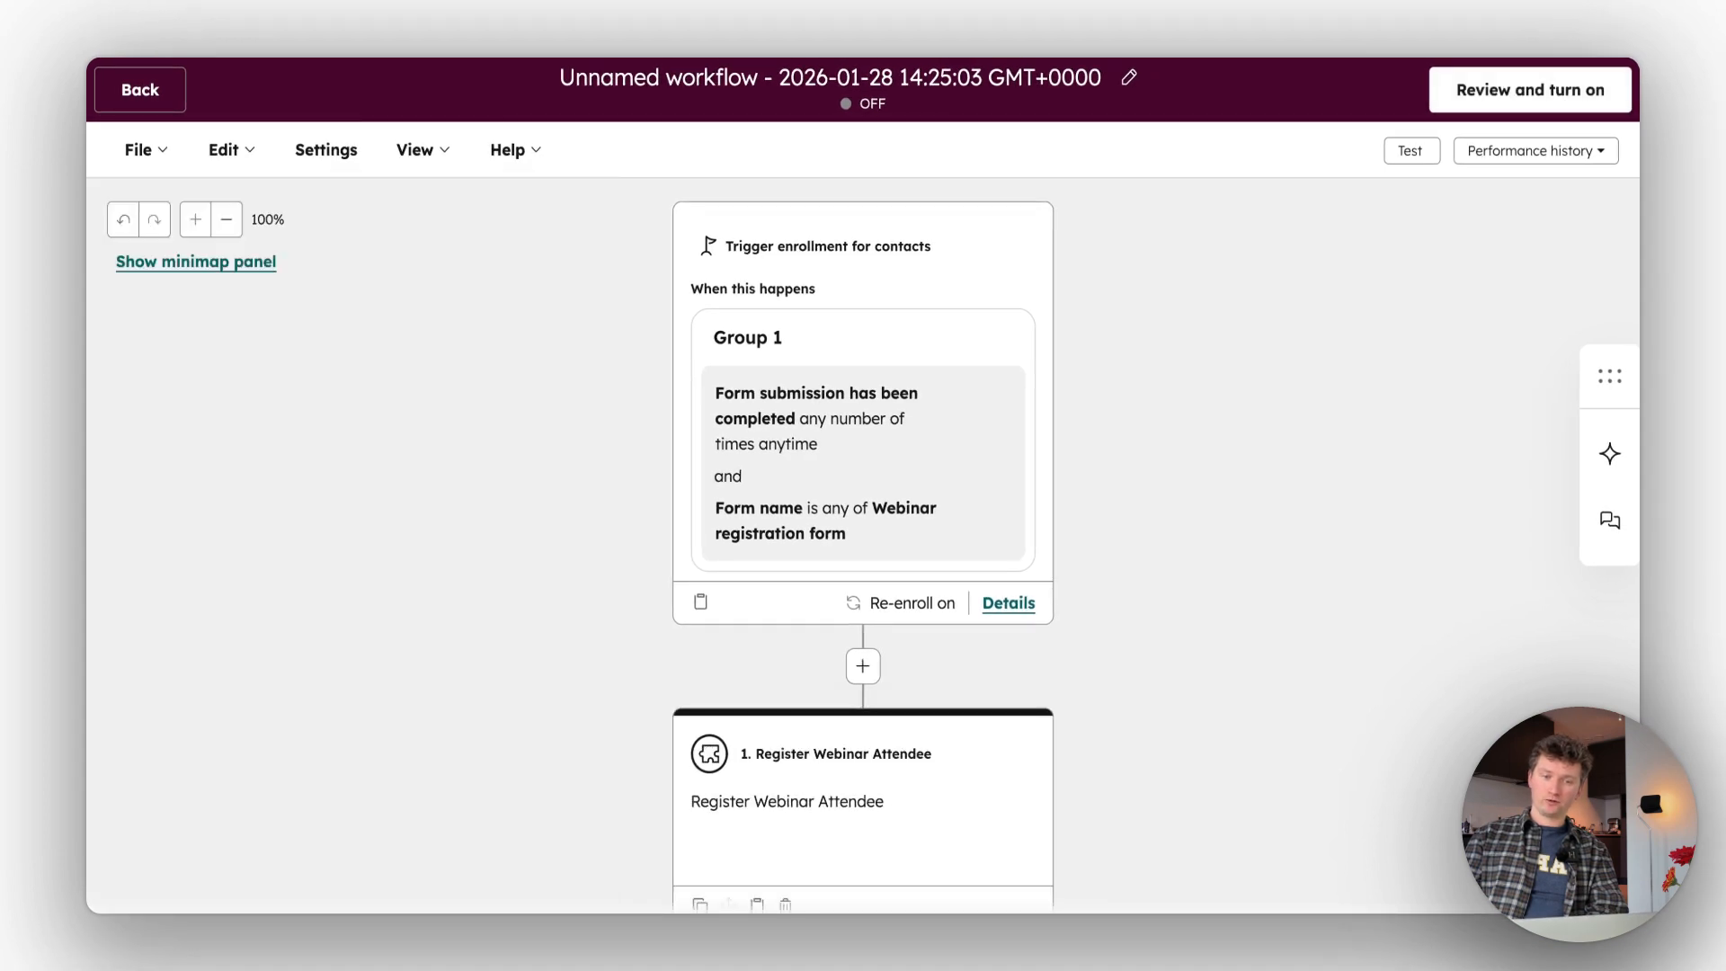
scroll(569, 449, "down", 2)
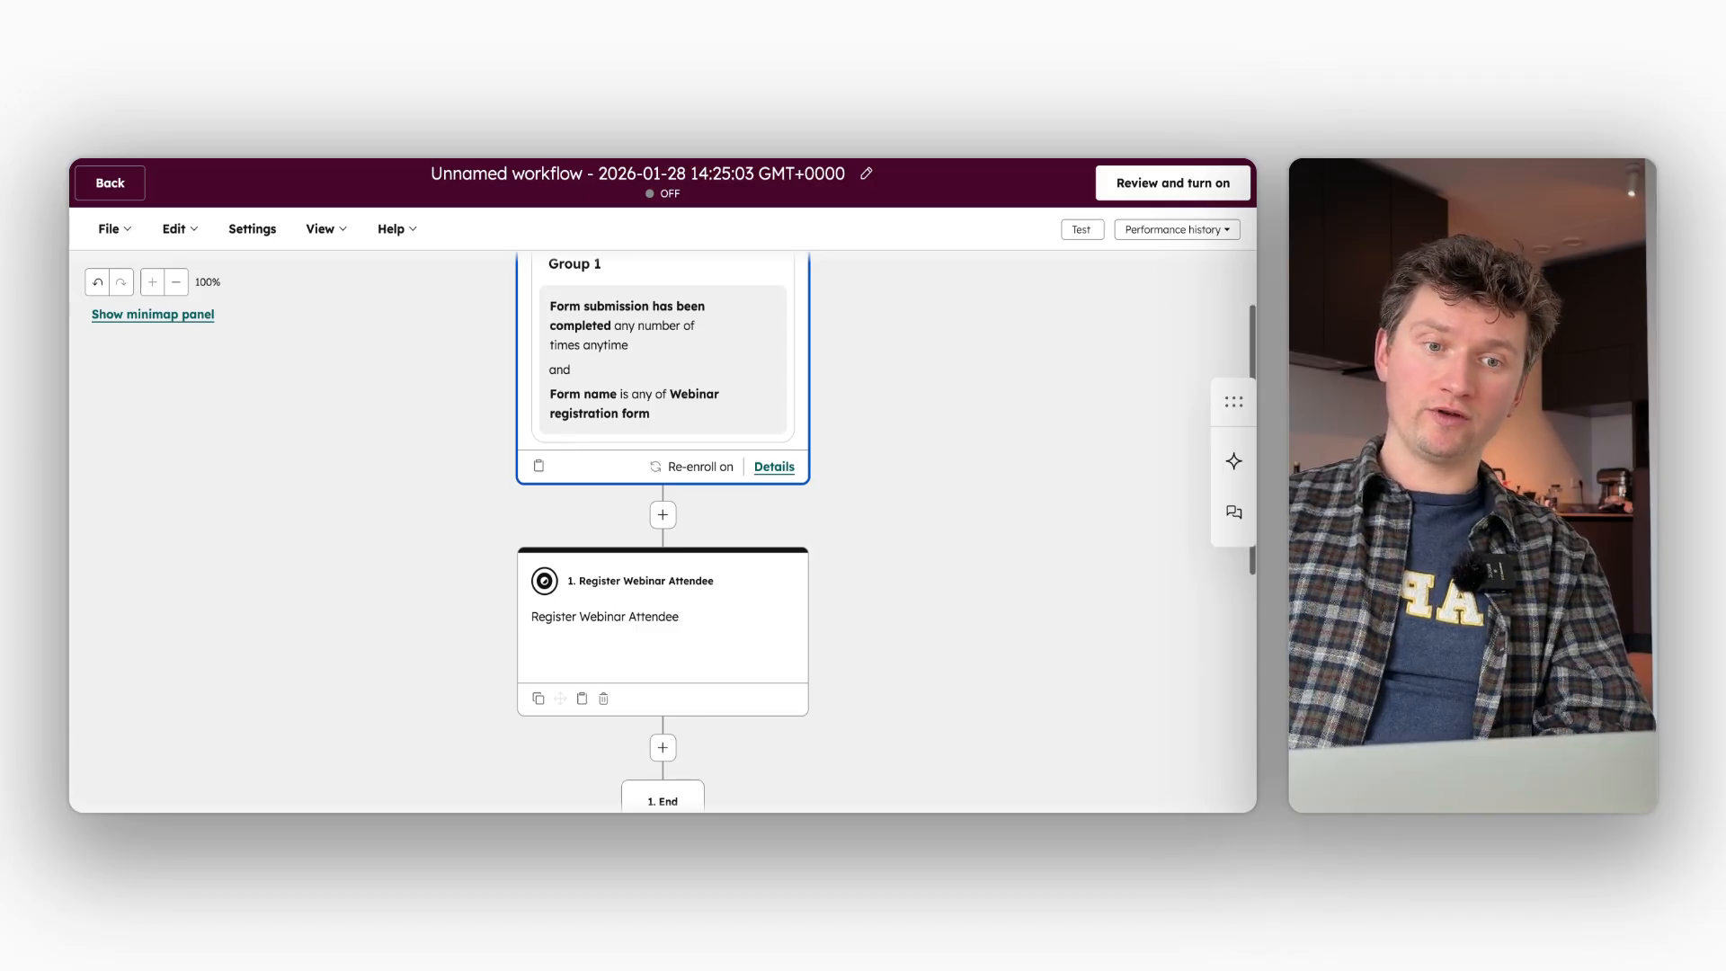
scroll(564, 432, "up", 2)
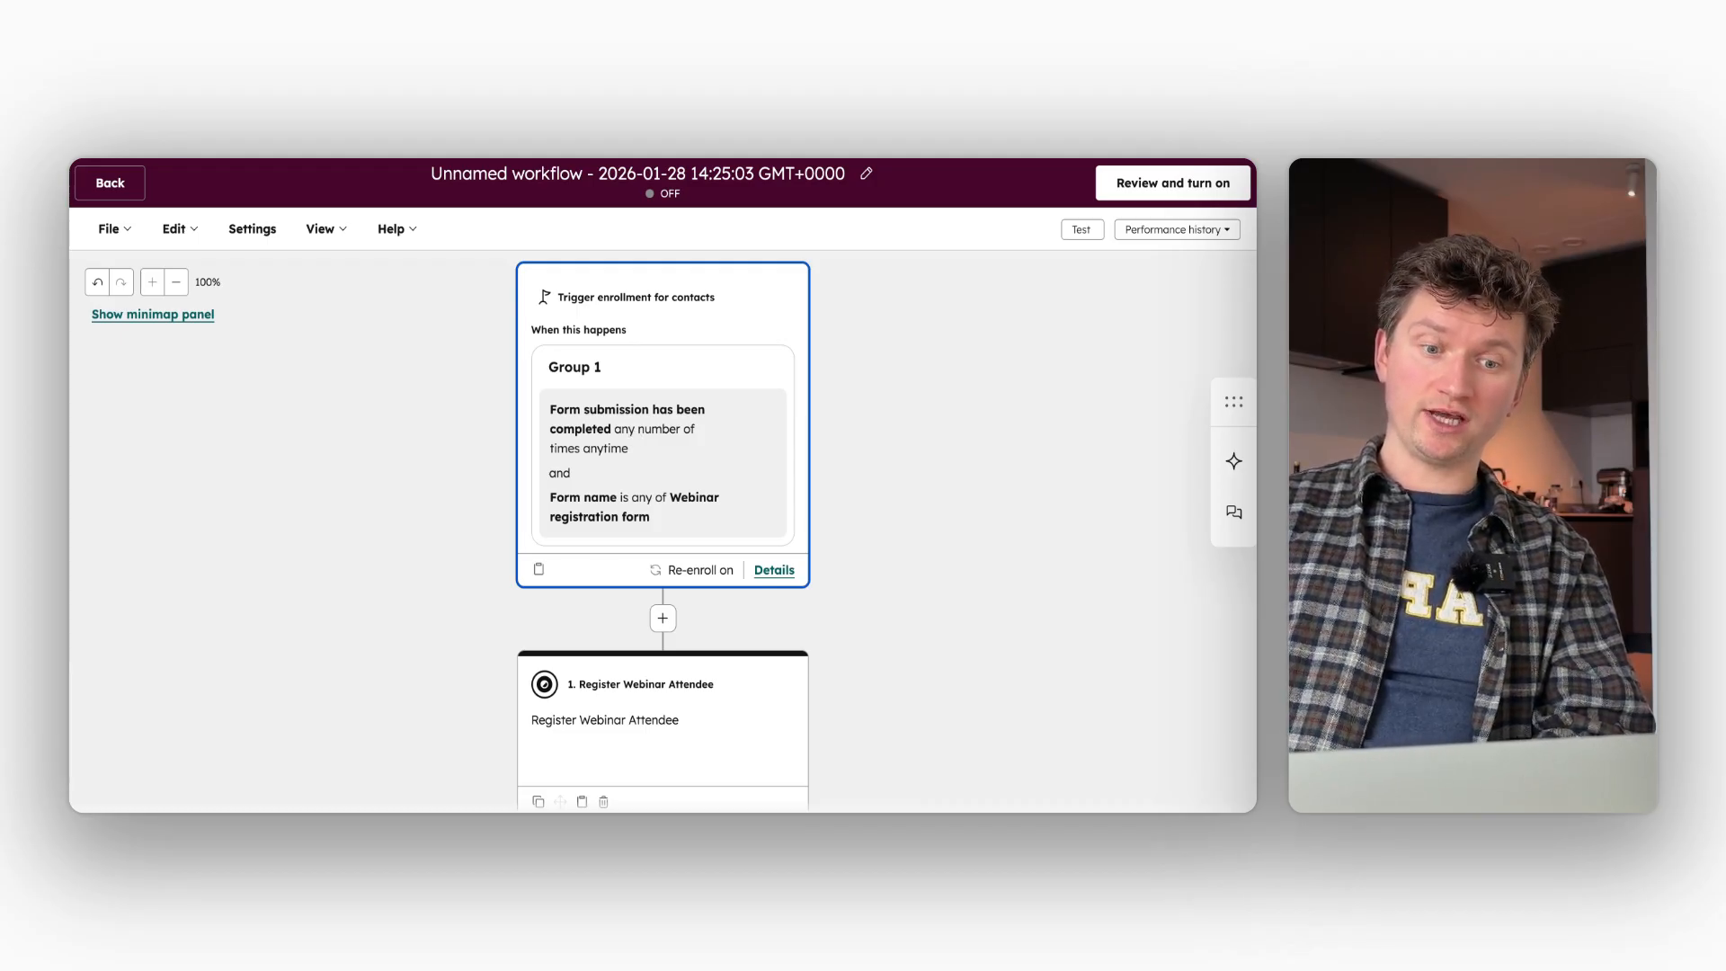
scroll(656, 687, "down", 1)
left_click(656, 687)
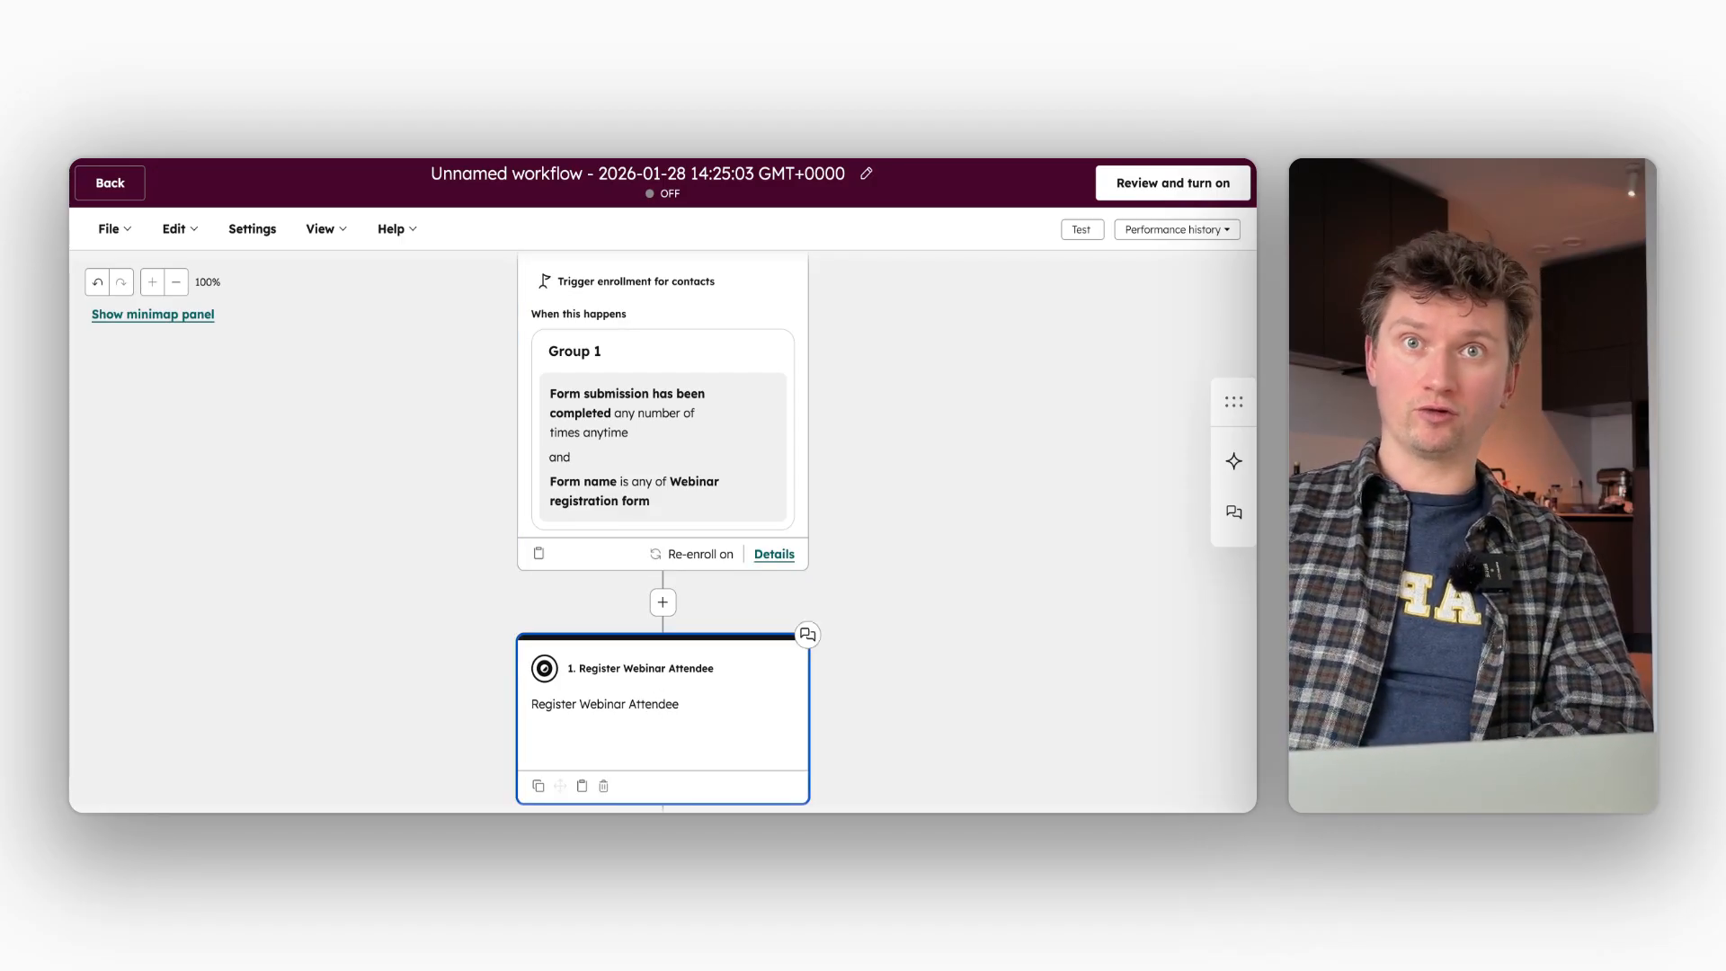
left_click(602, 370)
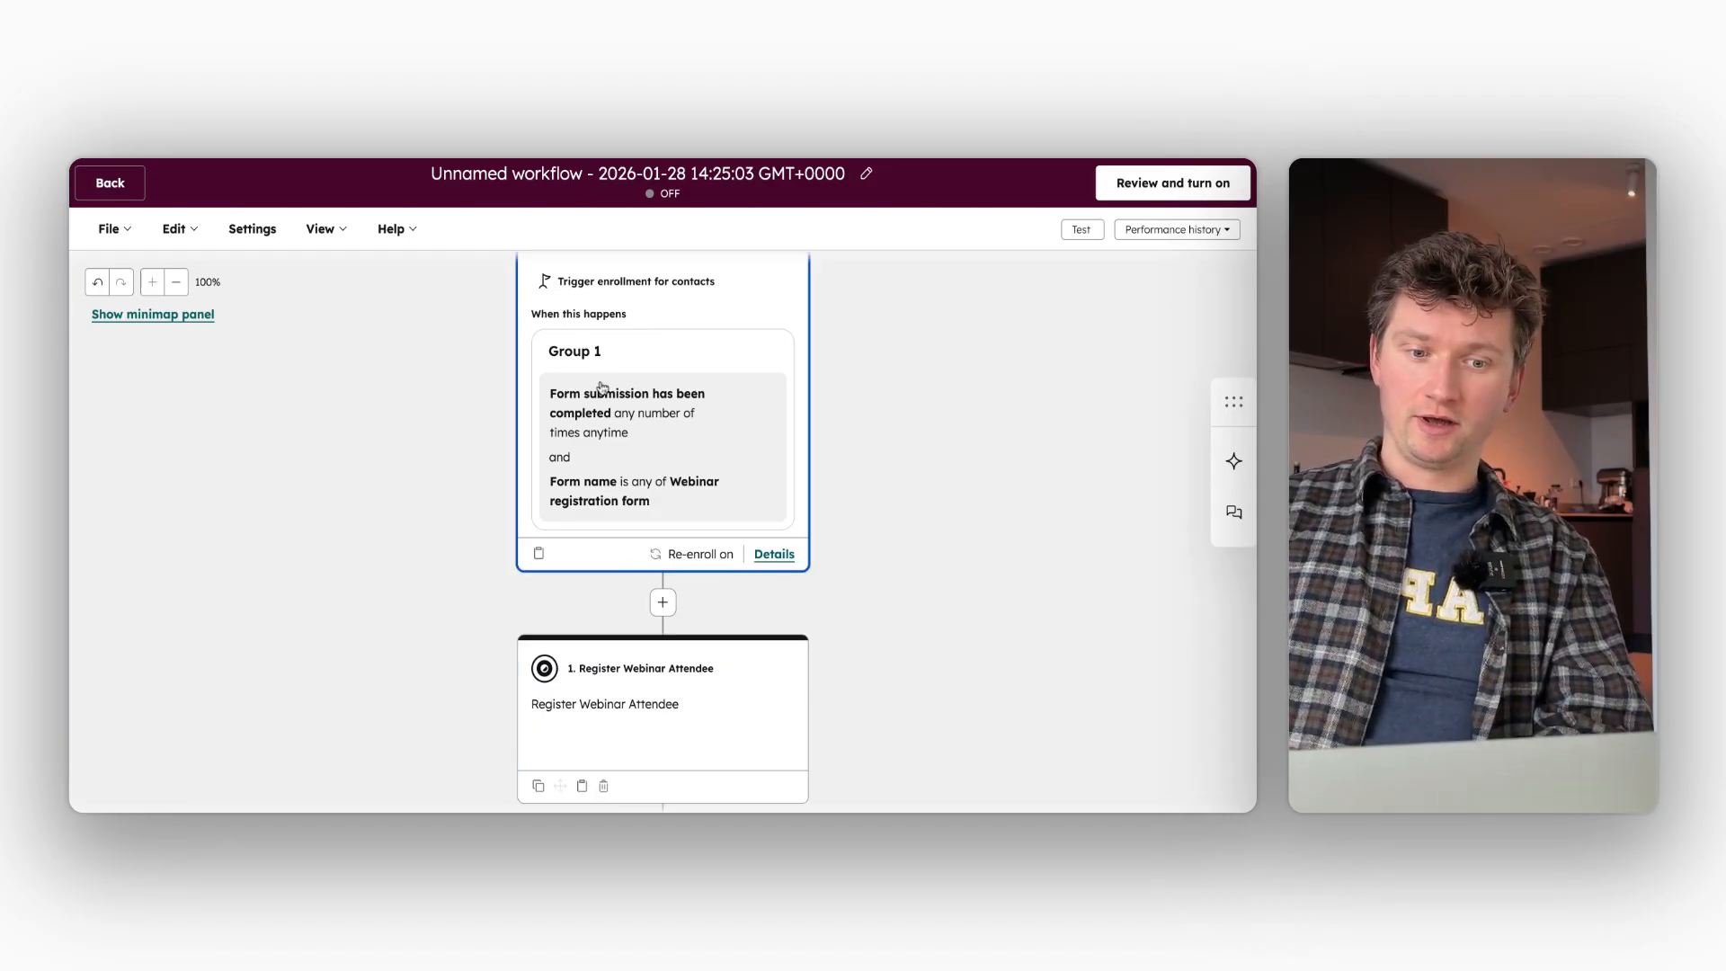
left_click(642, 640)
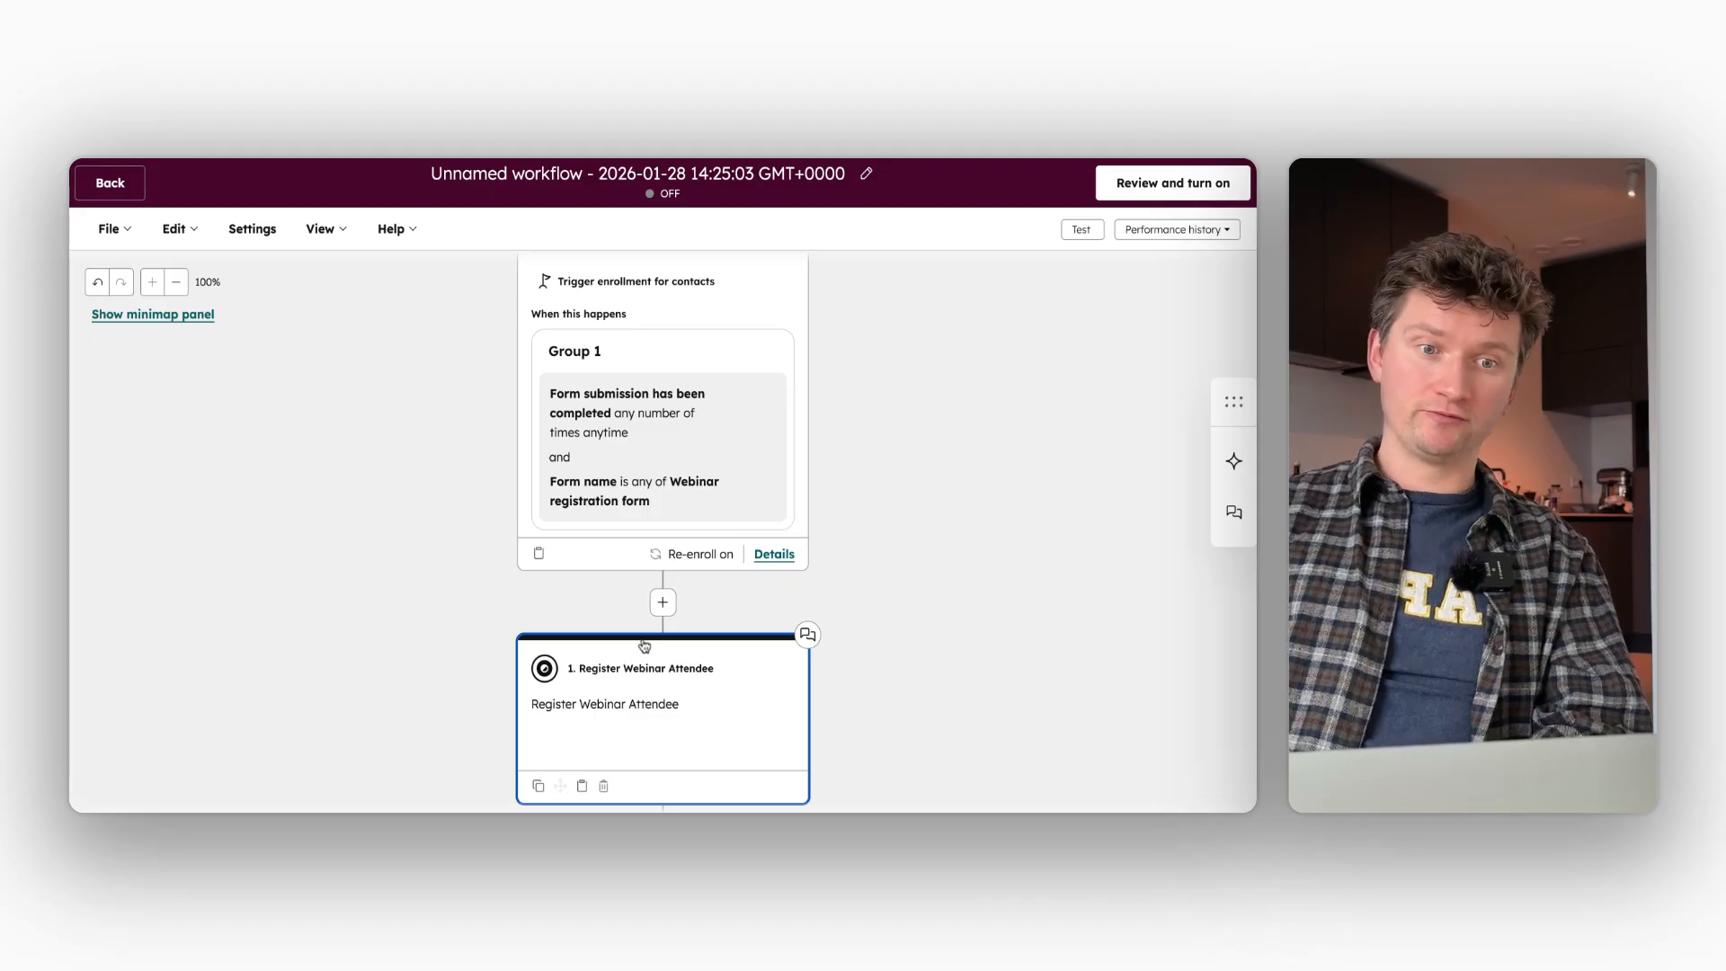
- Rename the workflow as "Register attendee from HubSpot form" and save the name
left_click(645, 176)
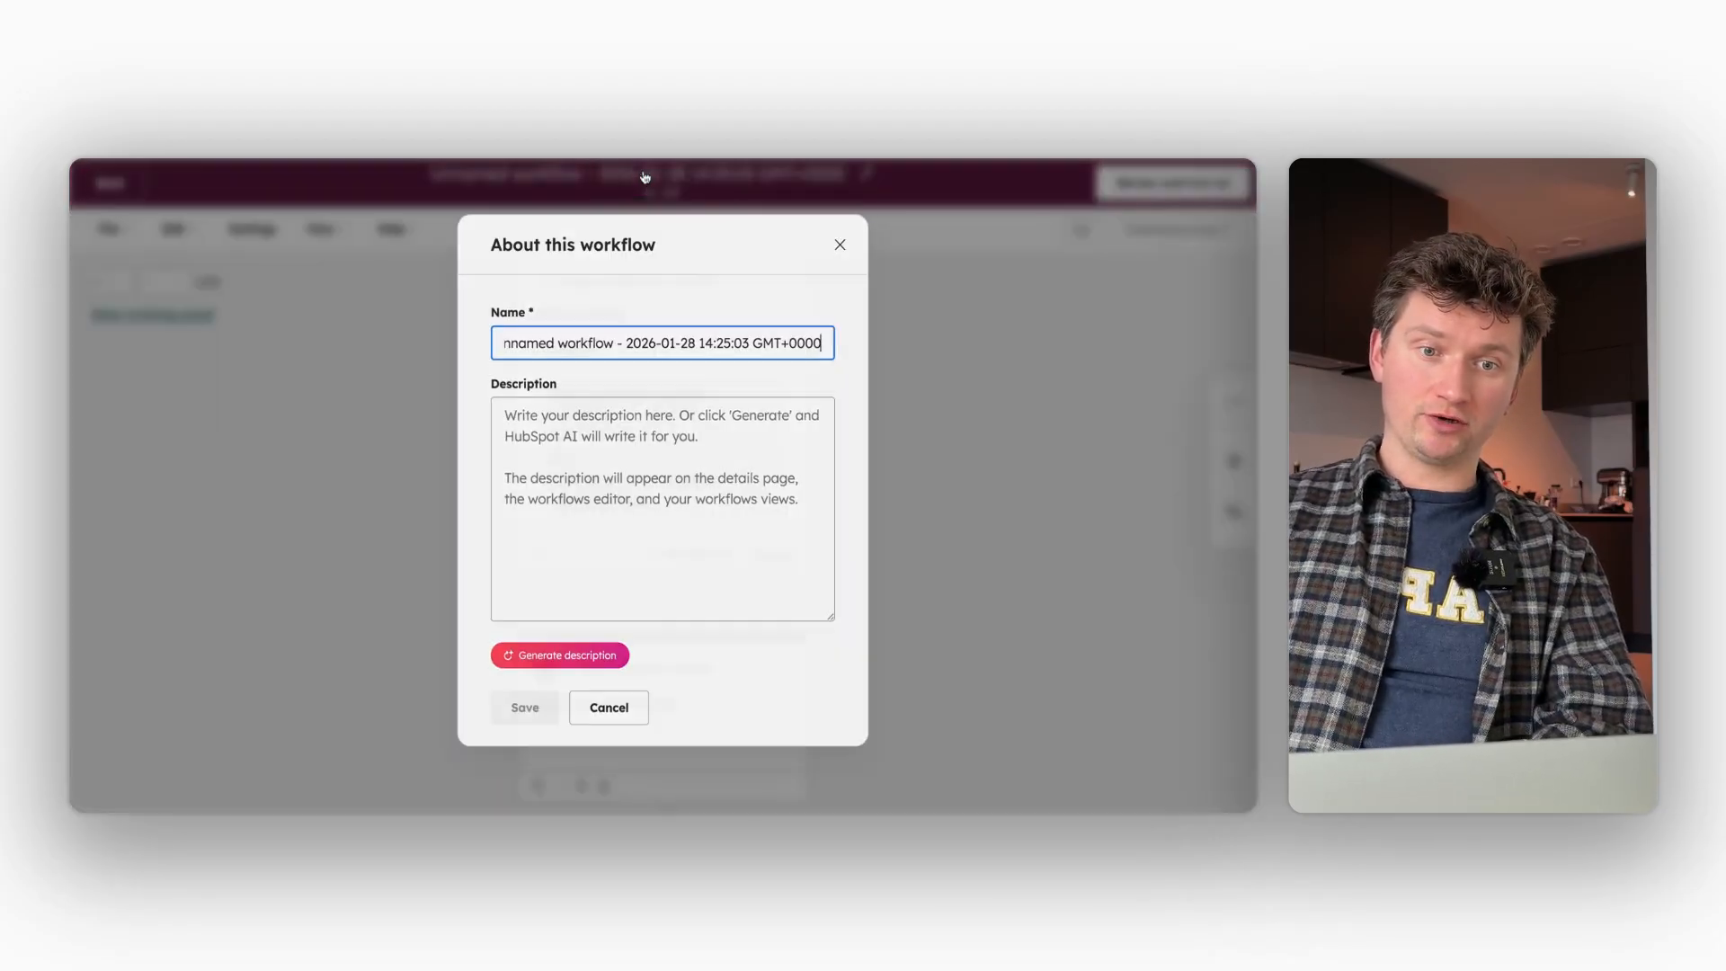
triple_click(643, 334)
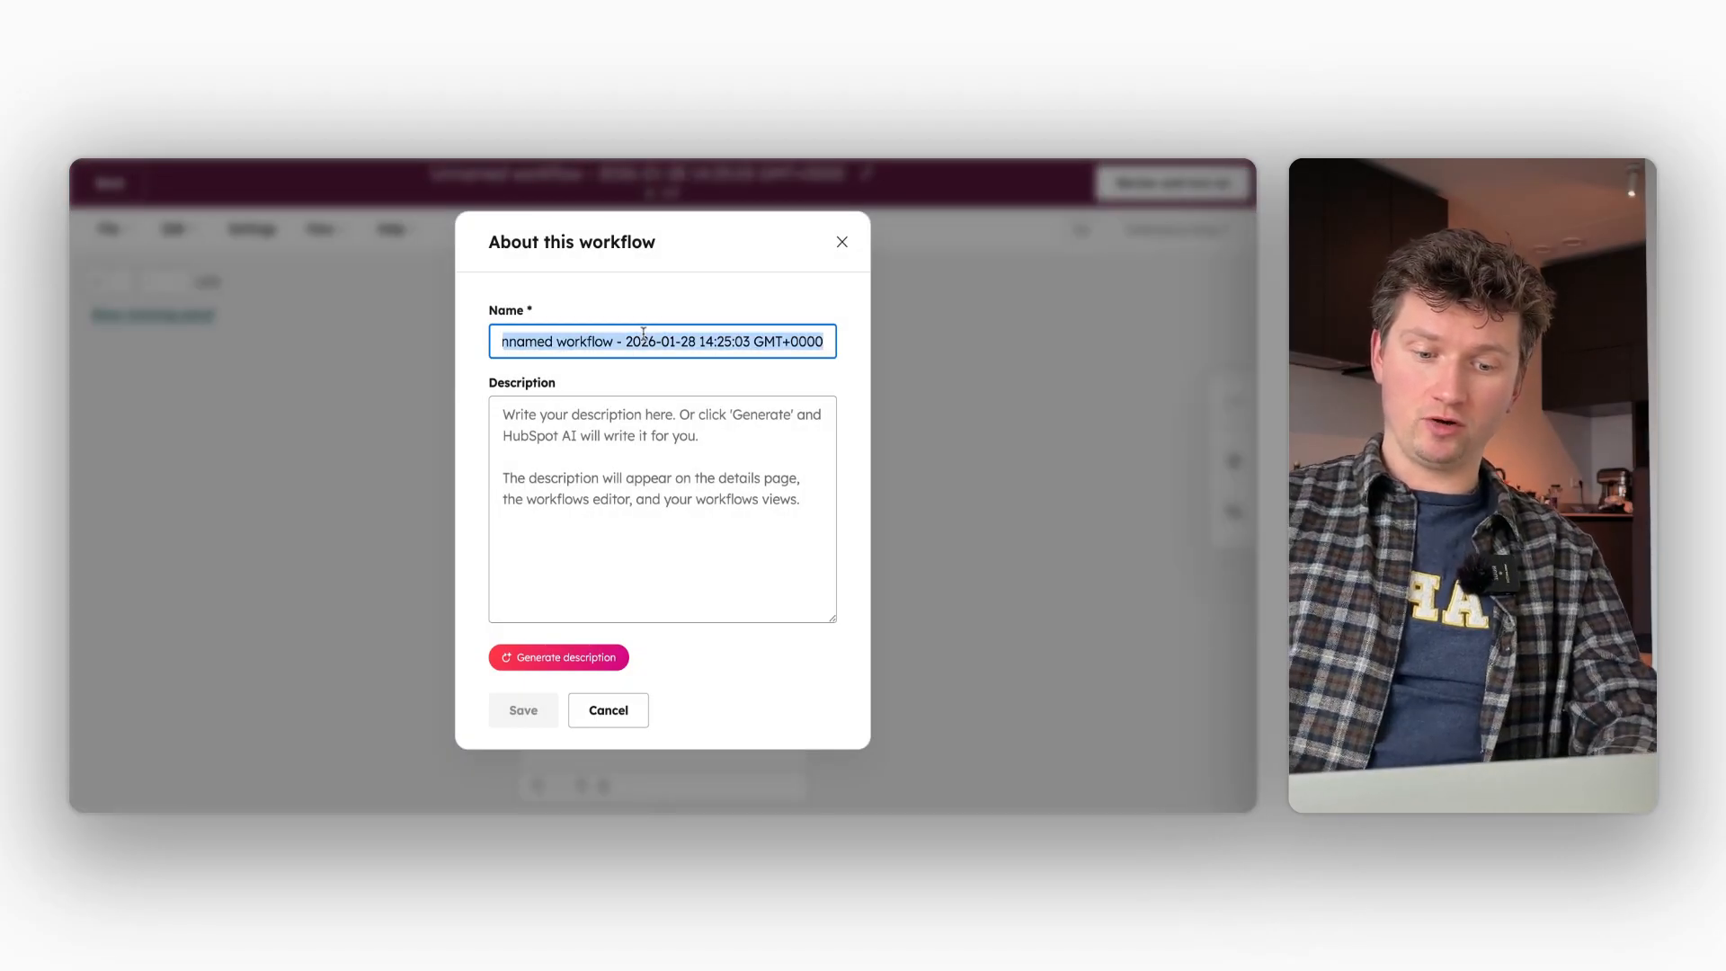
type("Register ")
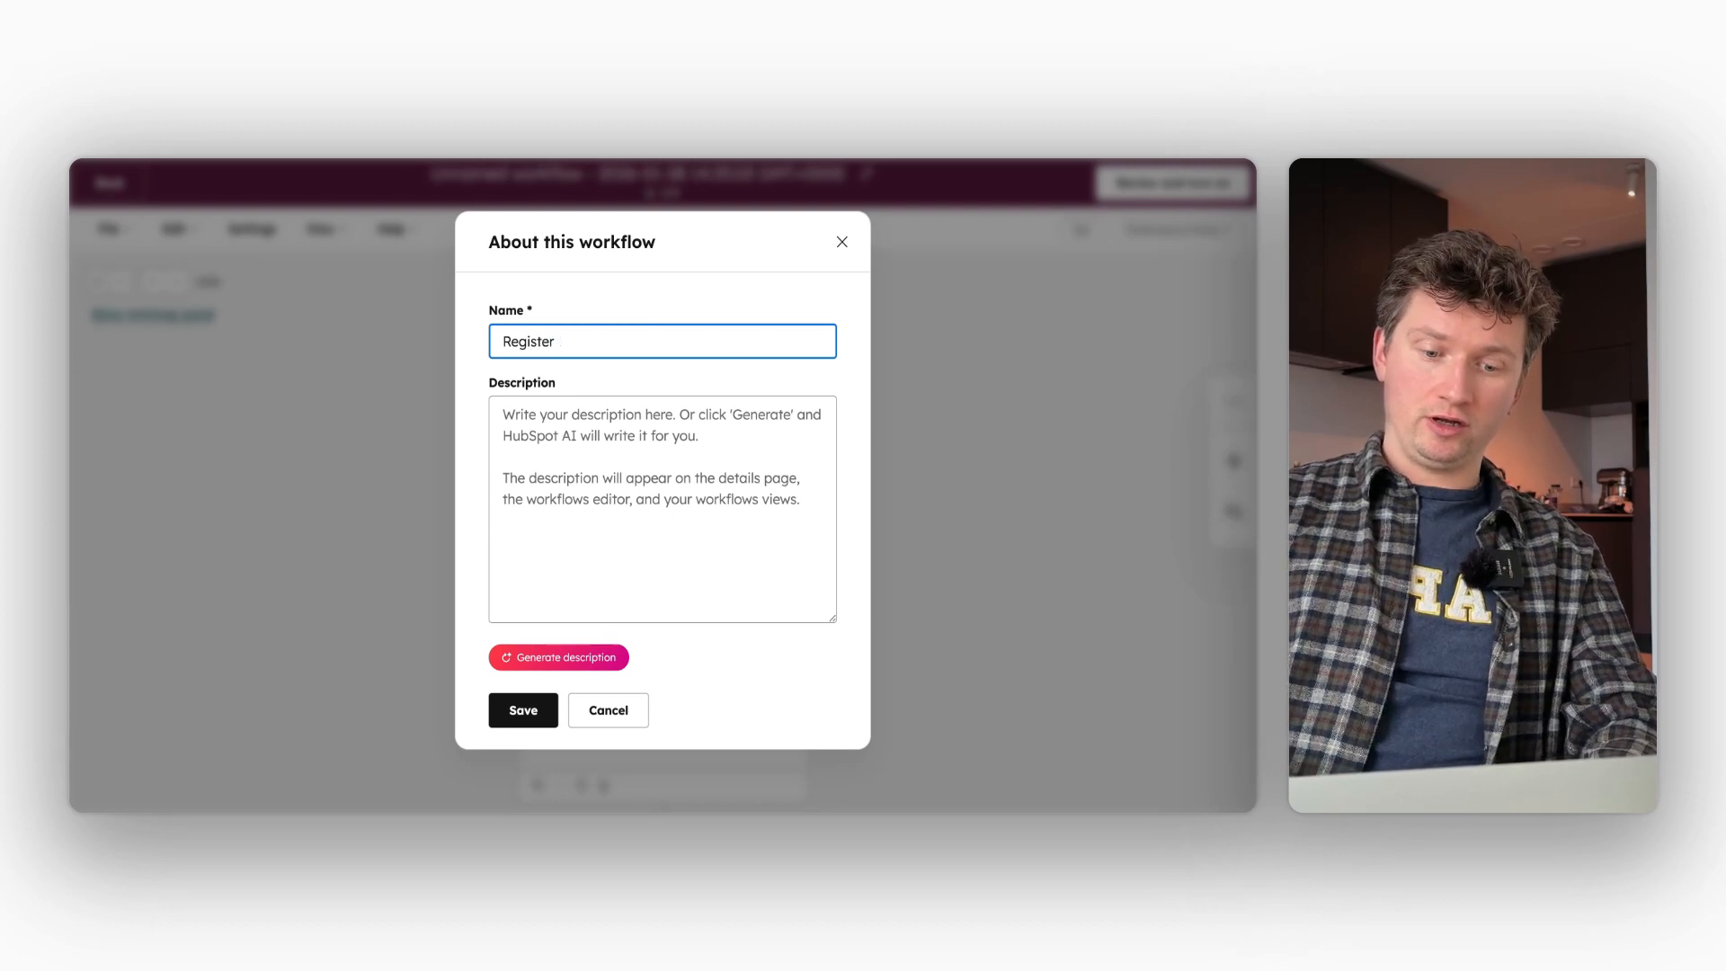
type("attendee from H")
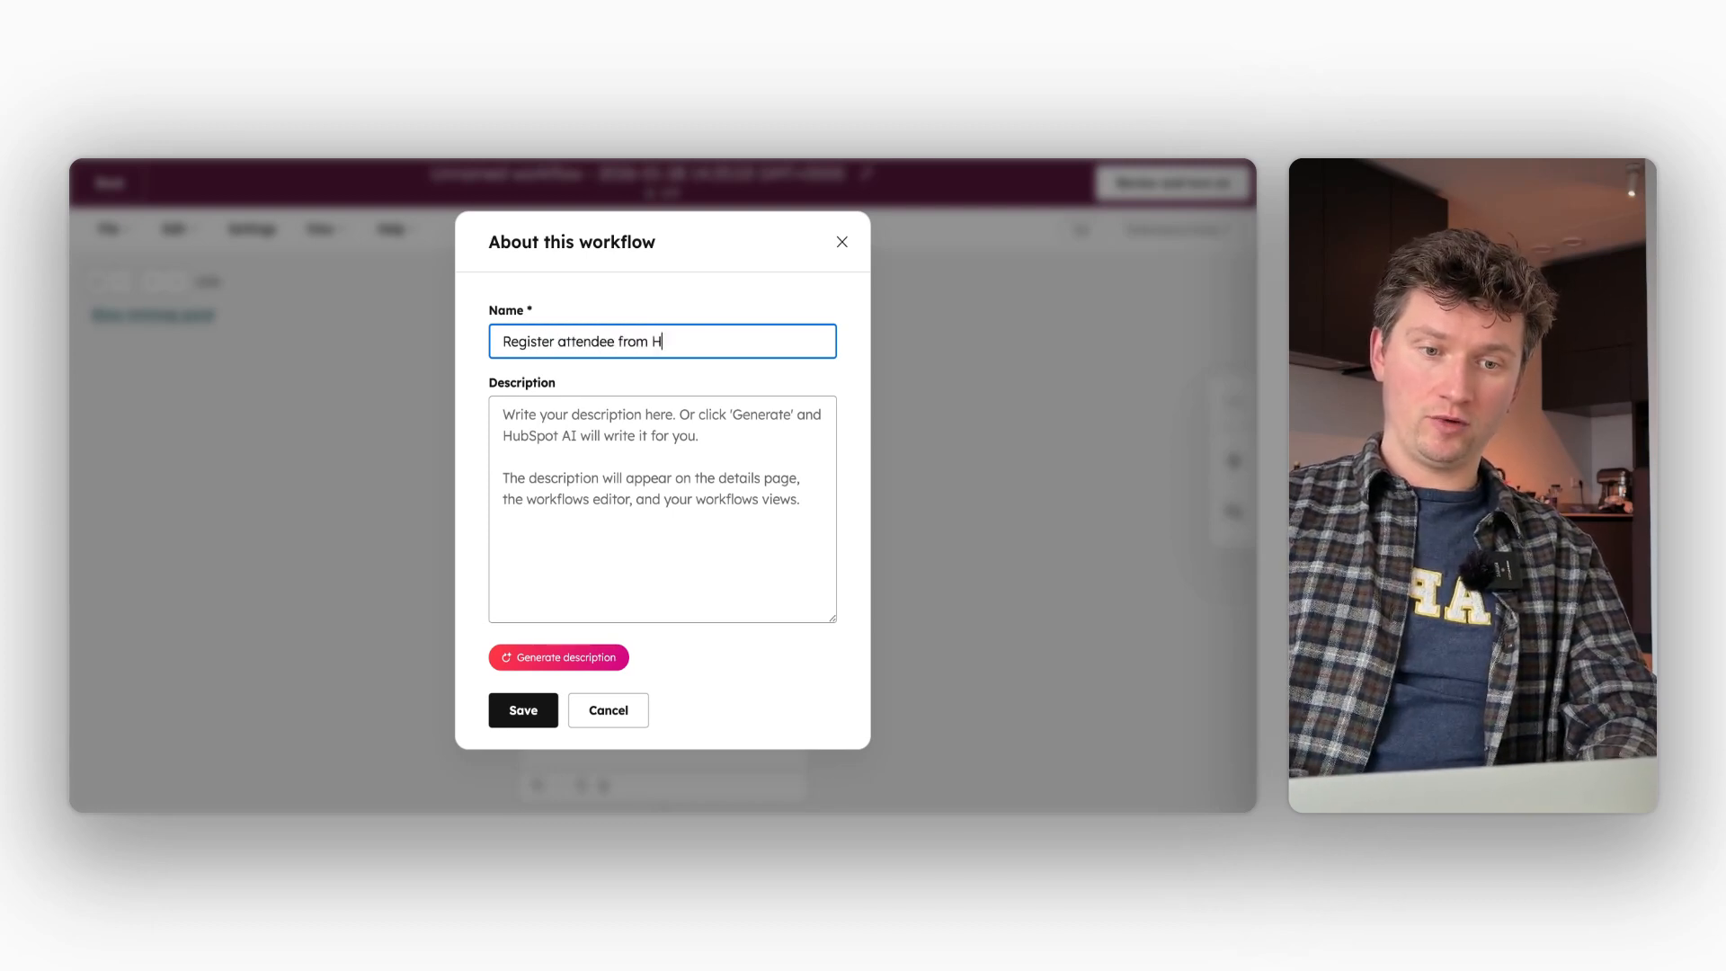
type("ubSptot form")
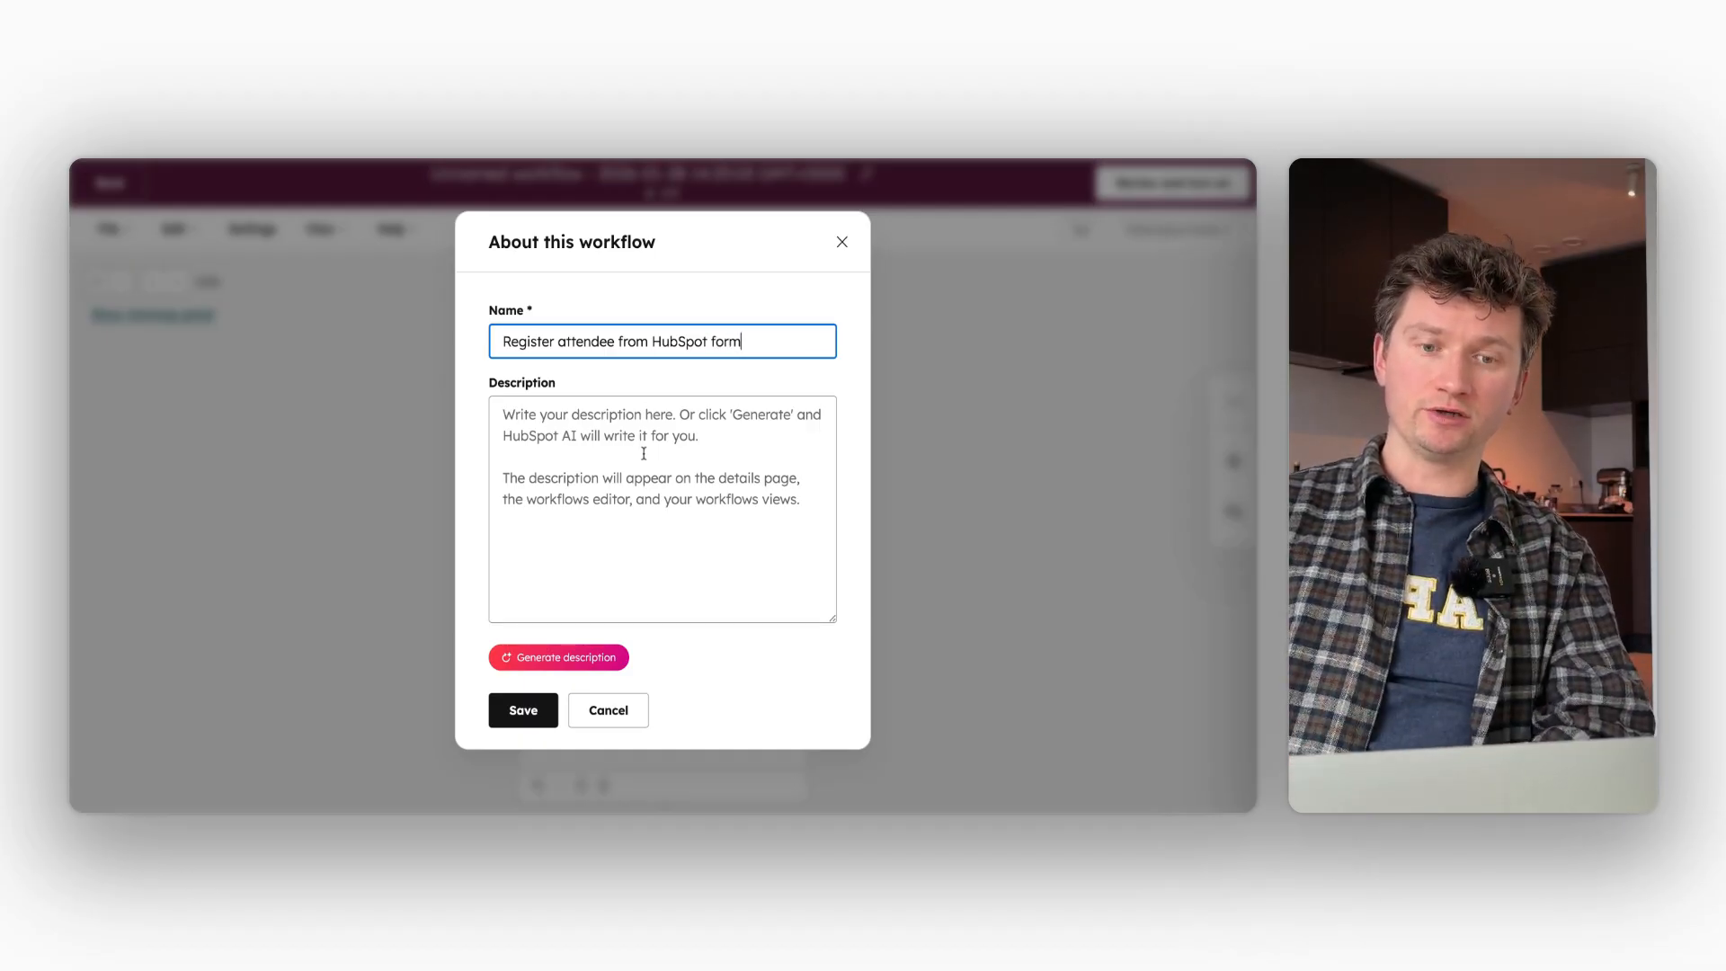
left_click(536, 707)
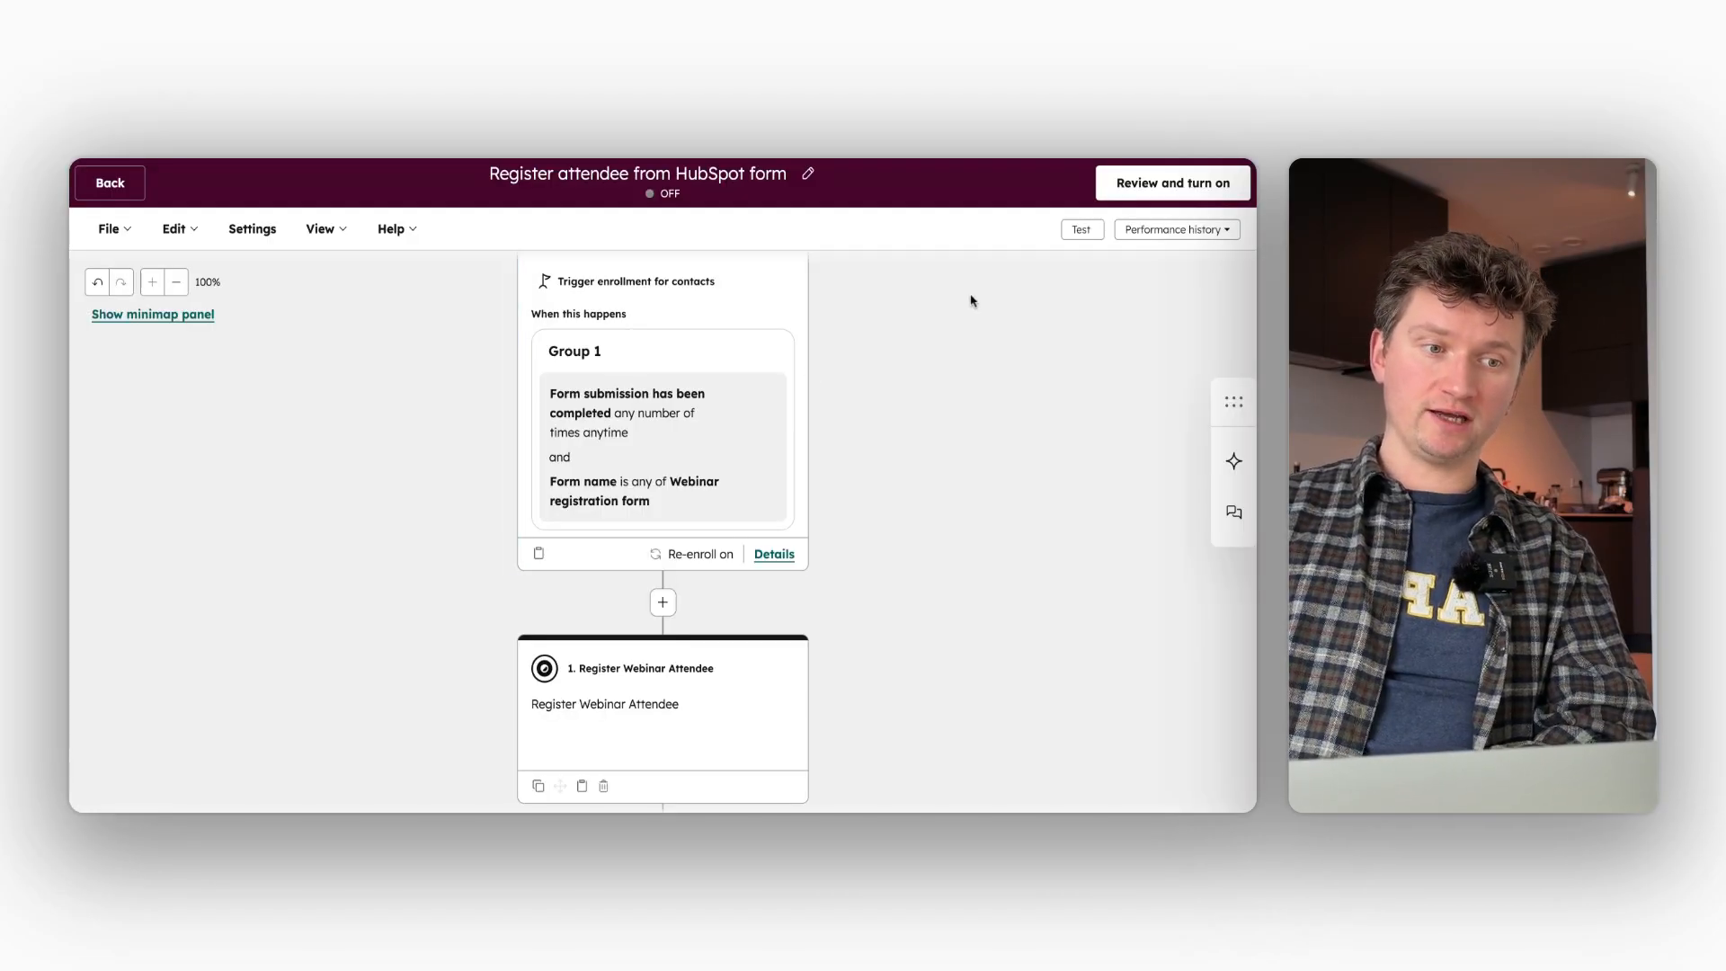
- Look at the contact records offered for testing the workflow, and exit test mode
left_click(1086, 232)
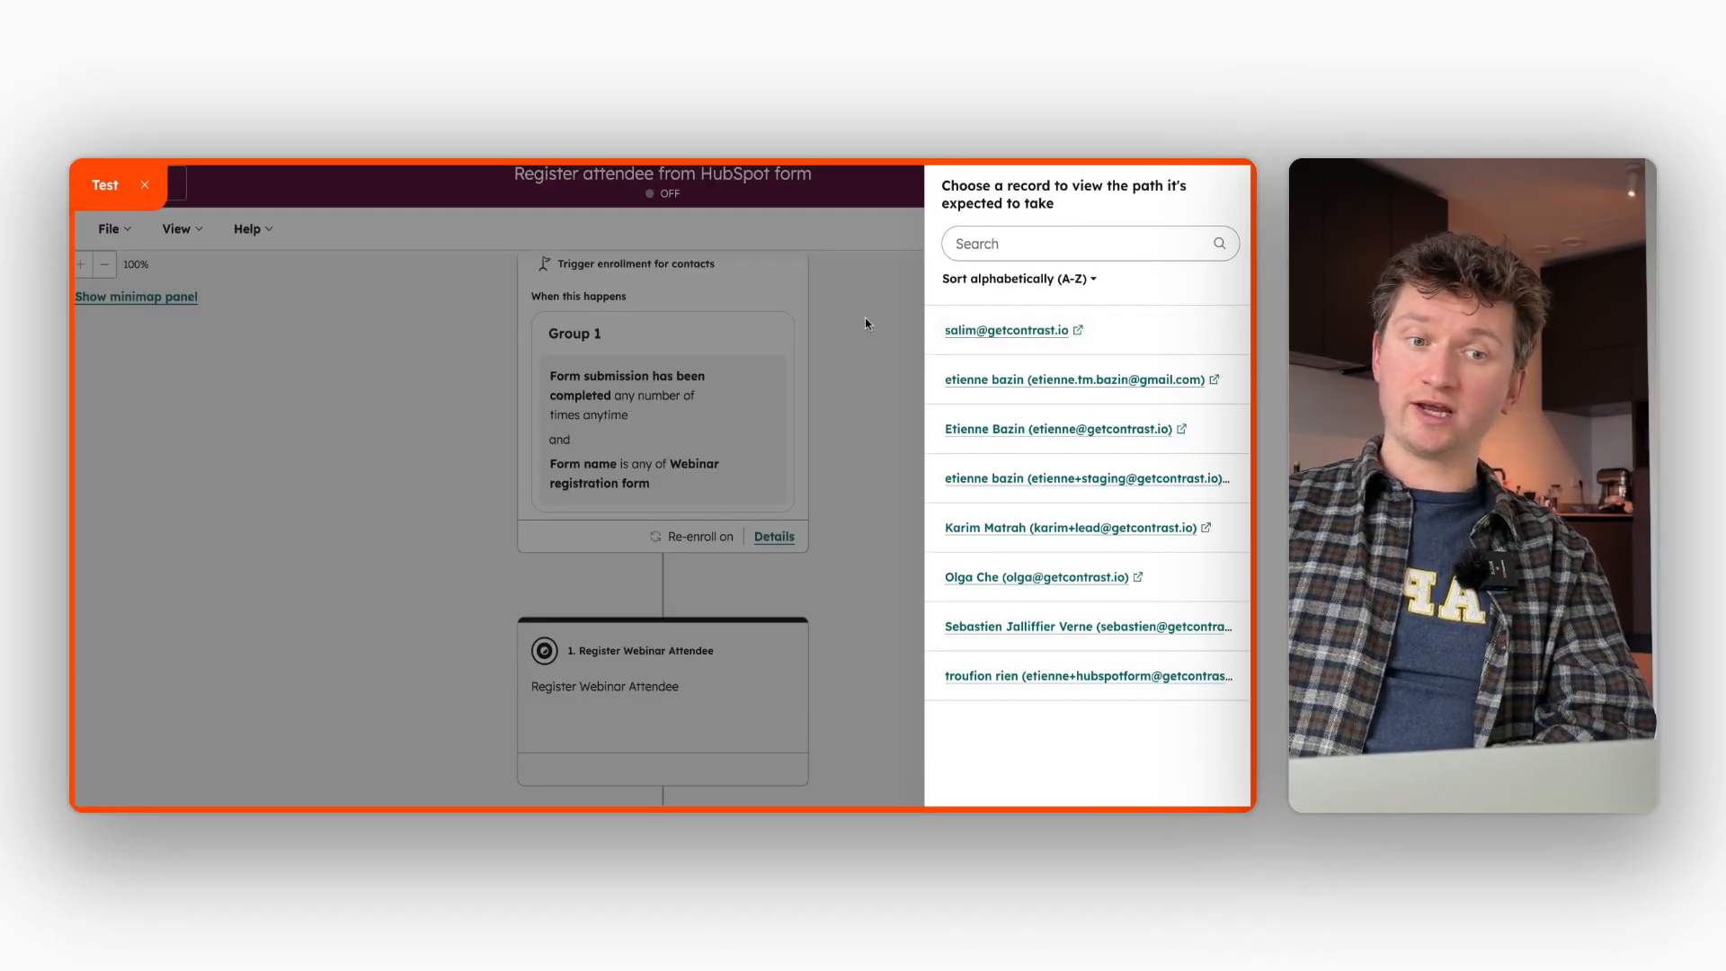
left_click(145, 187)
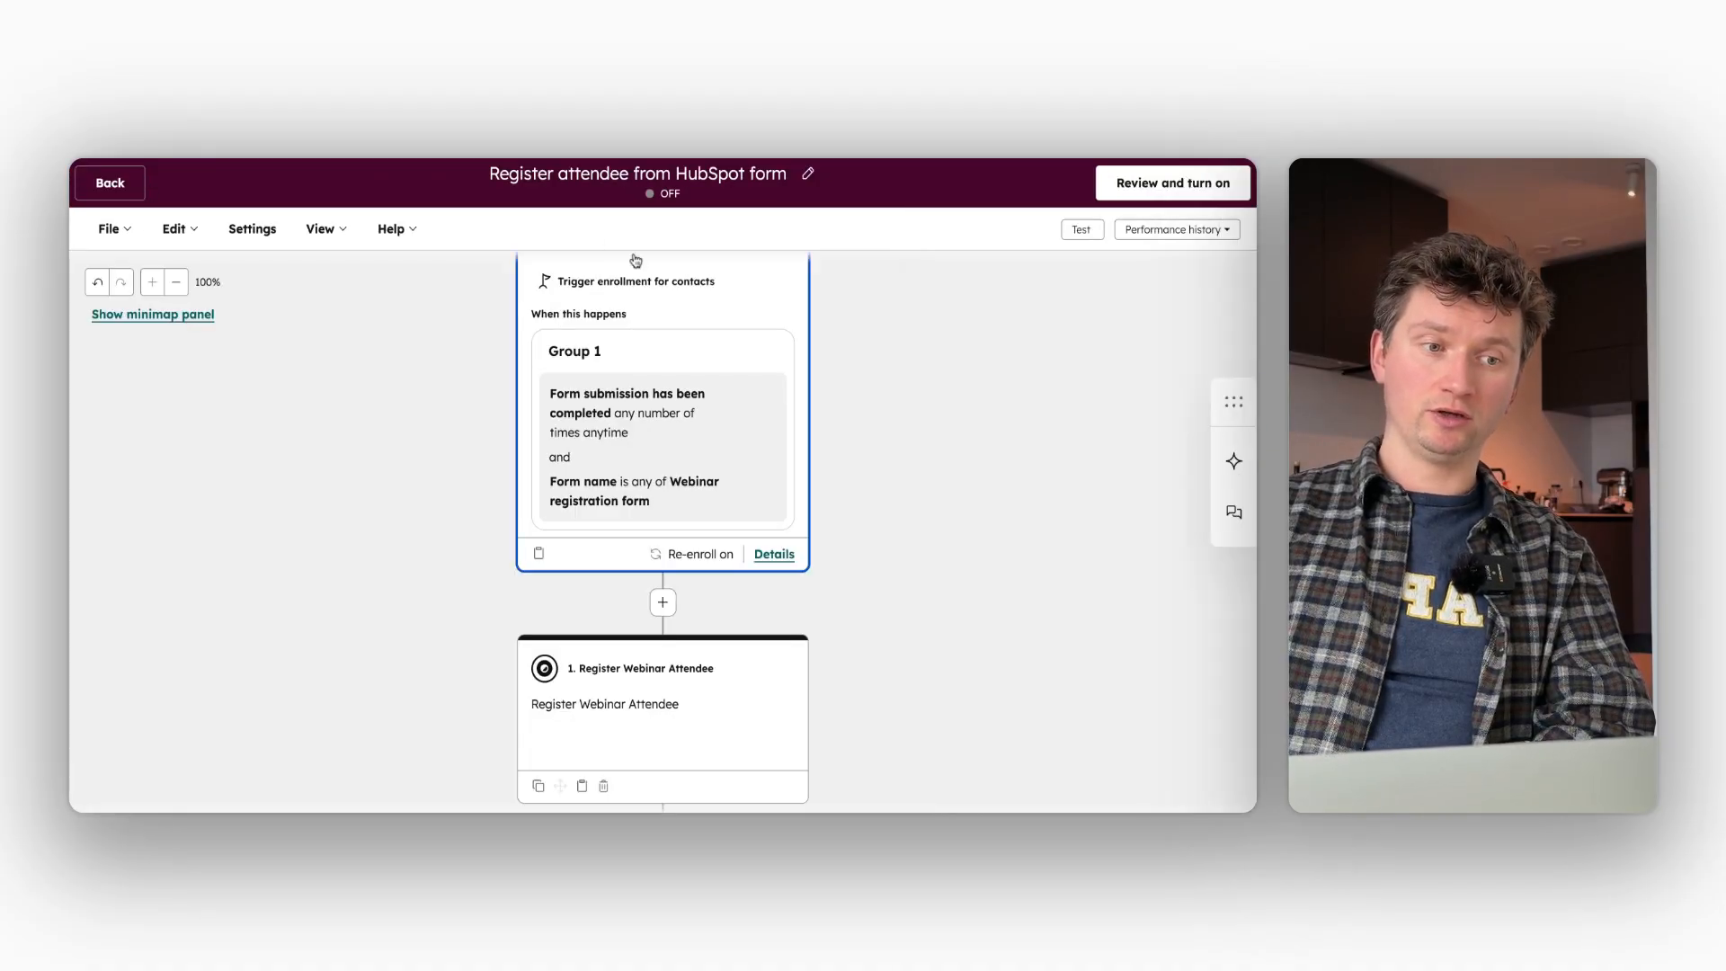
- Start the workflow's turn-on review and go through its Step 1 enrollment options
left_click(1142, 179)
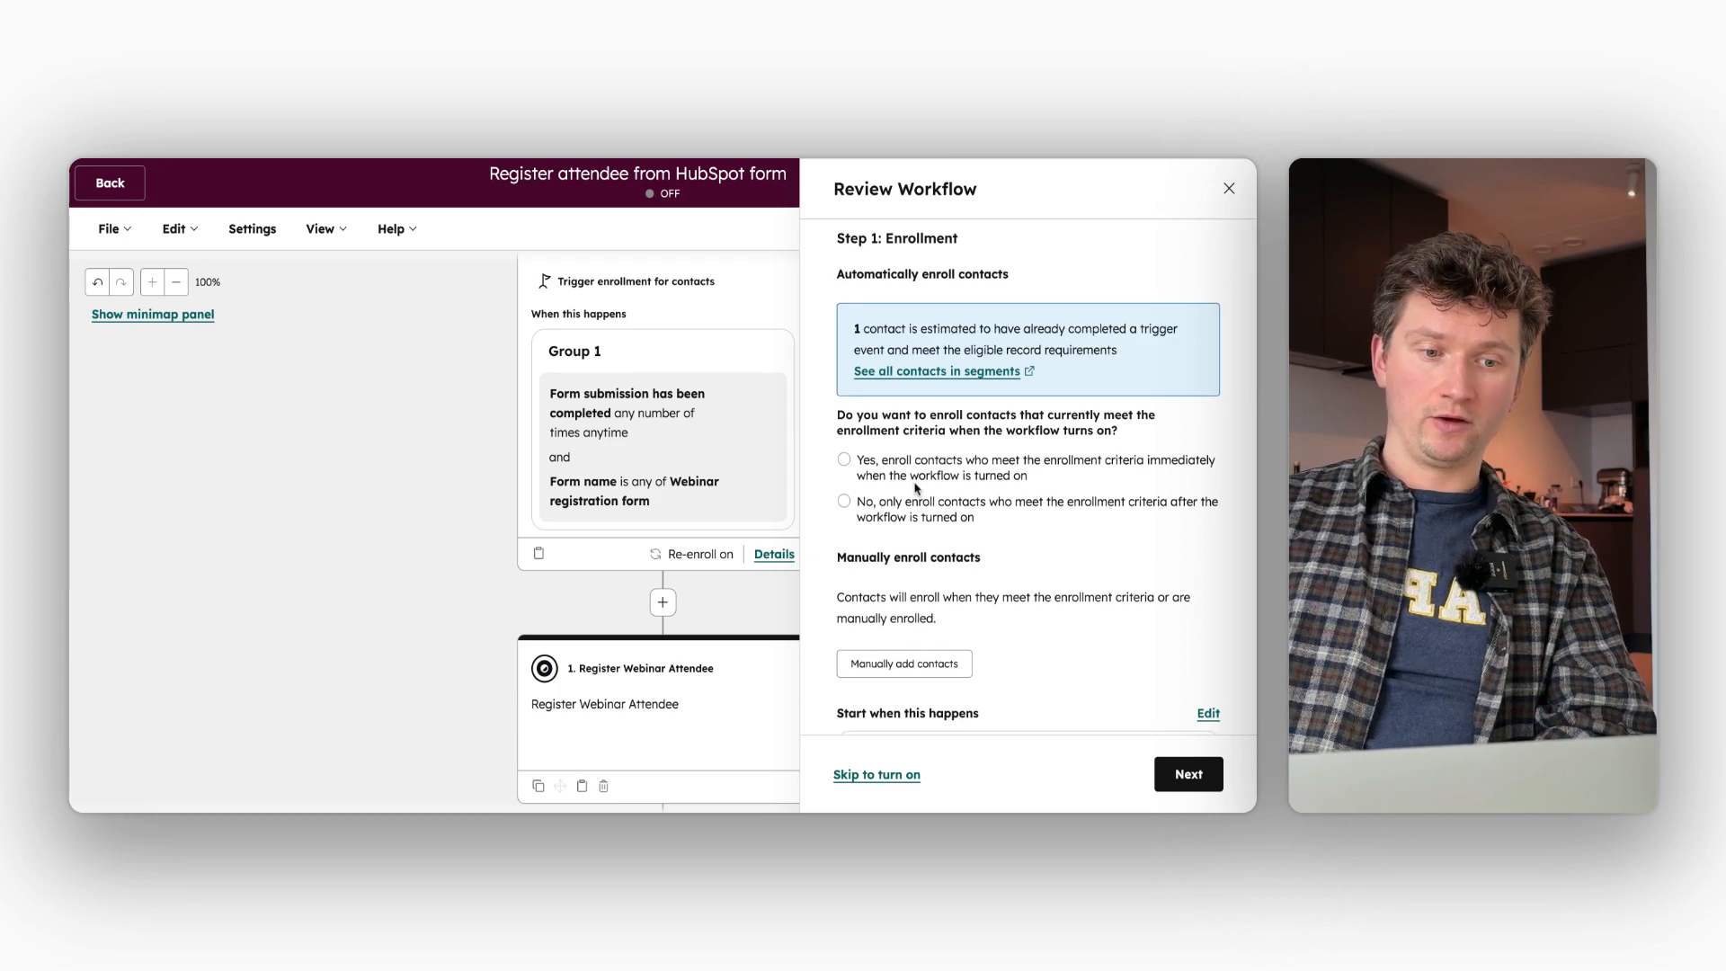
scroll(917, 488, "down", 1)
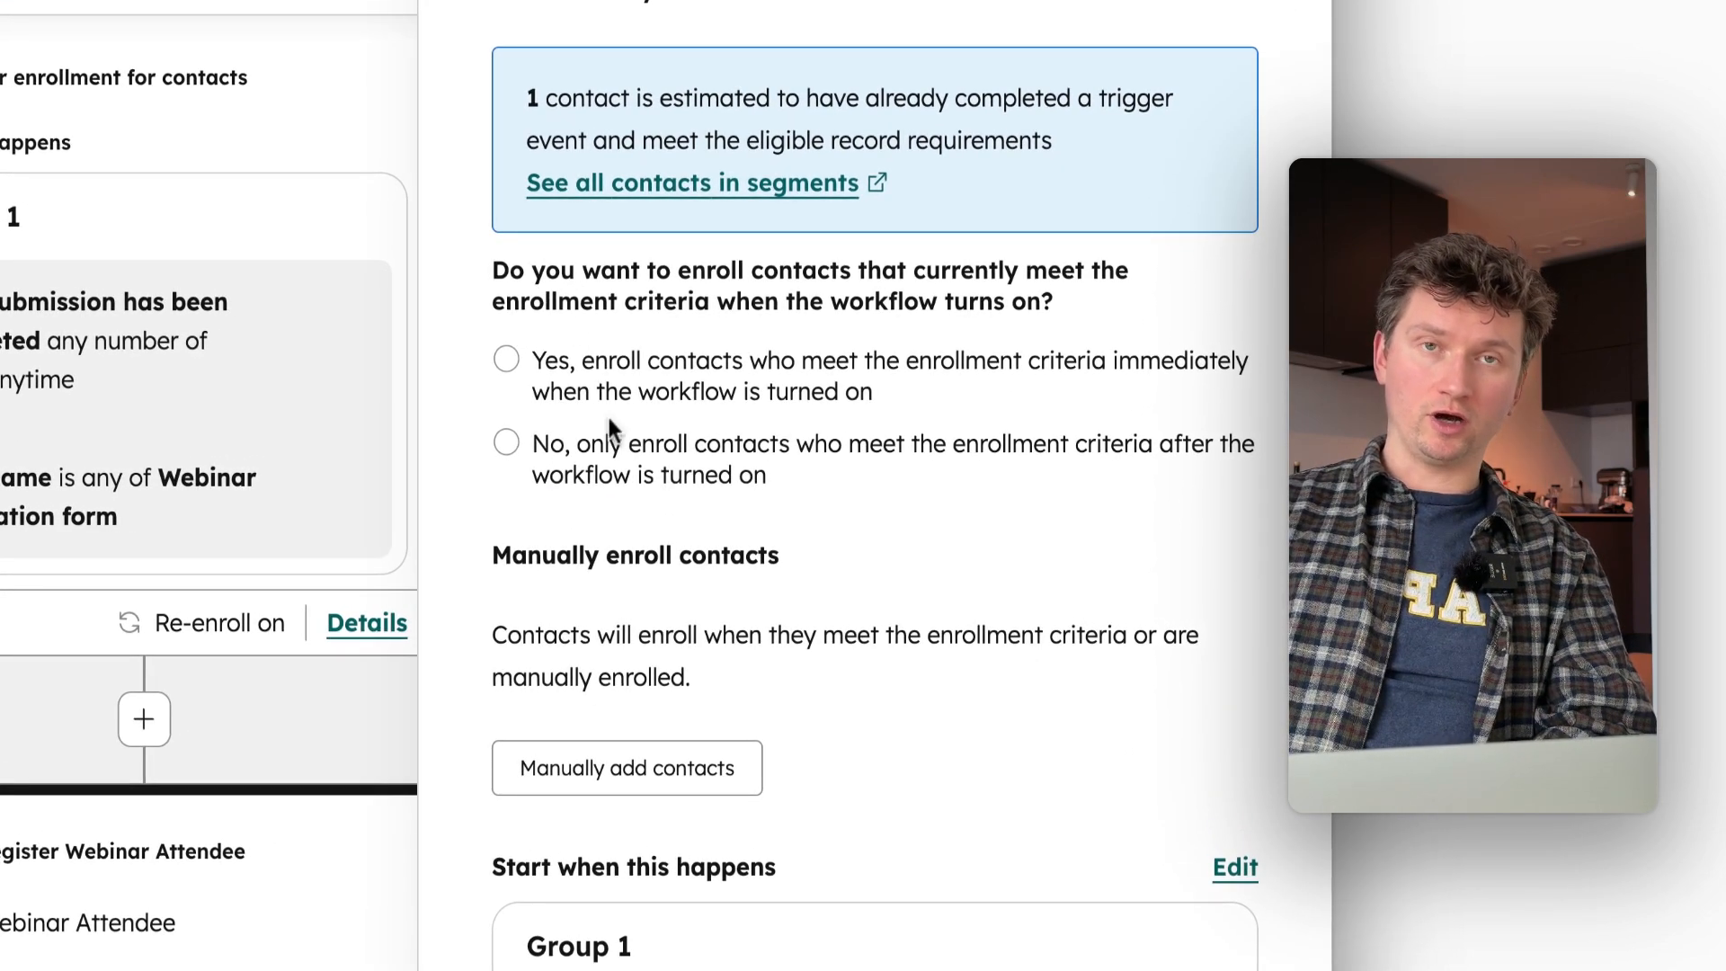
scroll(608, 418, "down", 1)
scroll(874, 488, "down", 1)
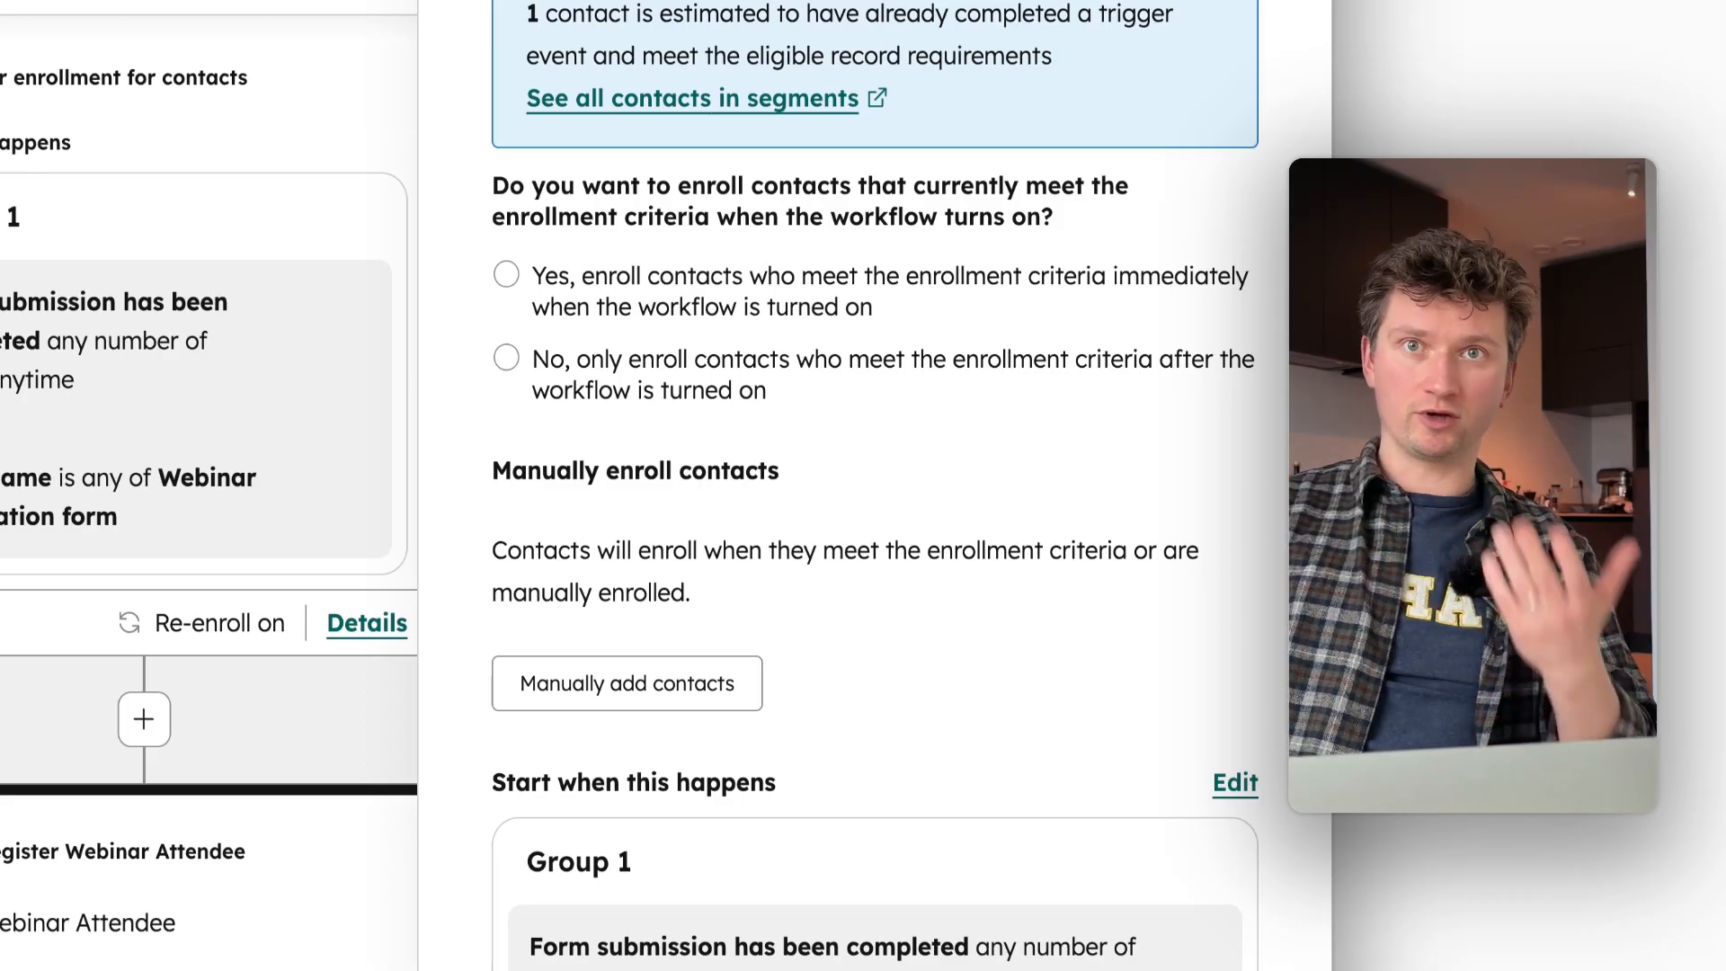
scroll(874, 486, "down", 1)
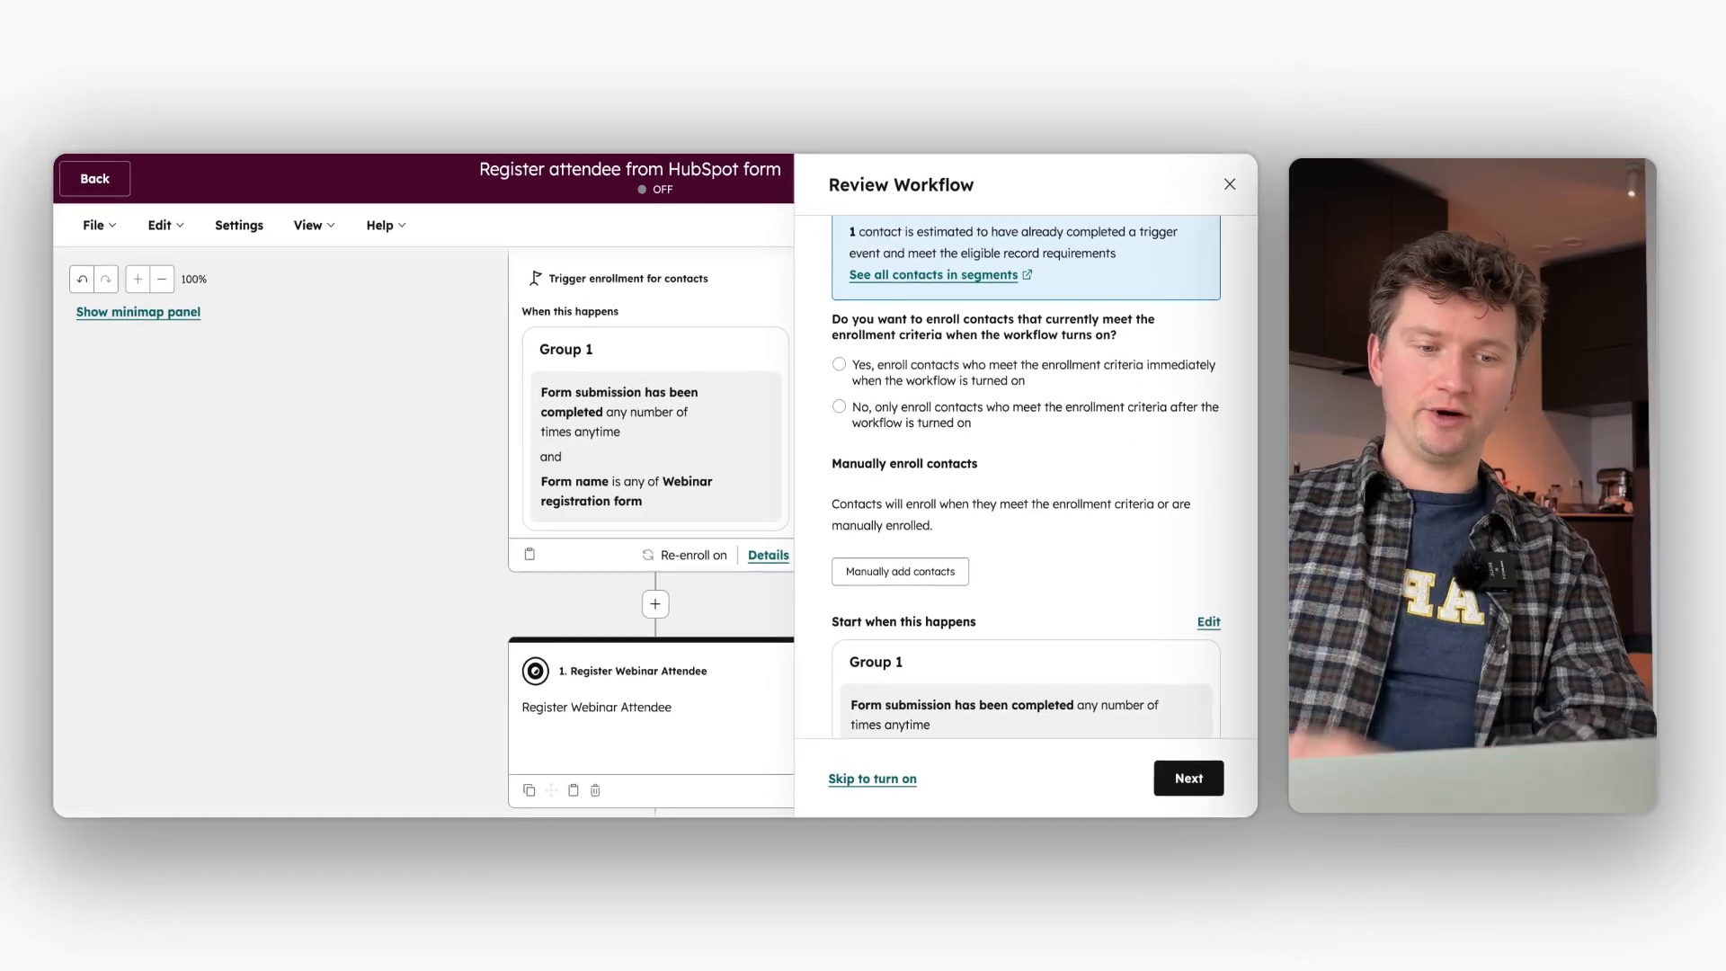
scroll(1024, 486, "down", 1)
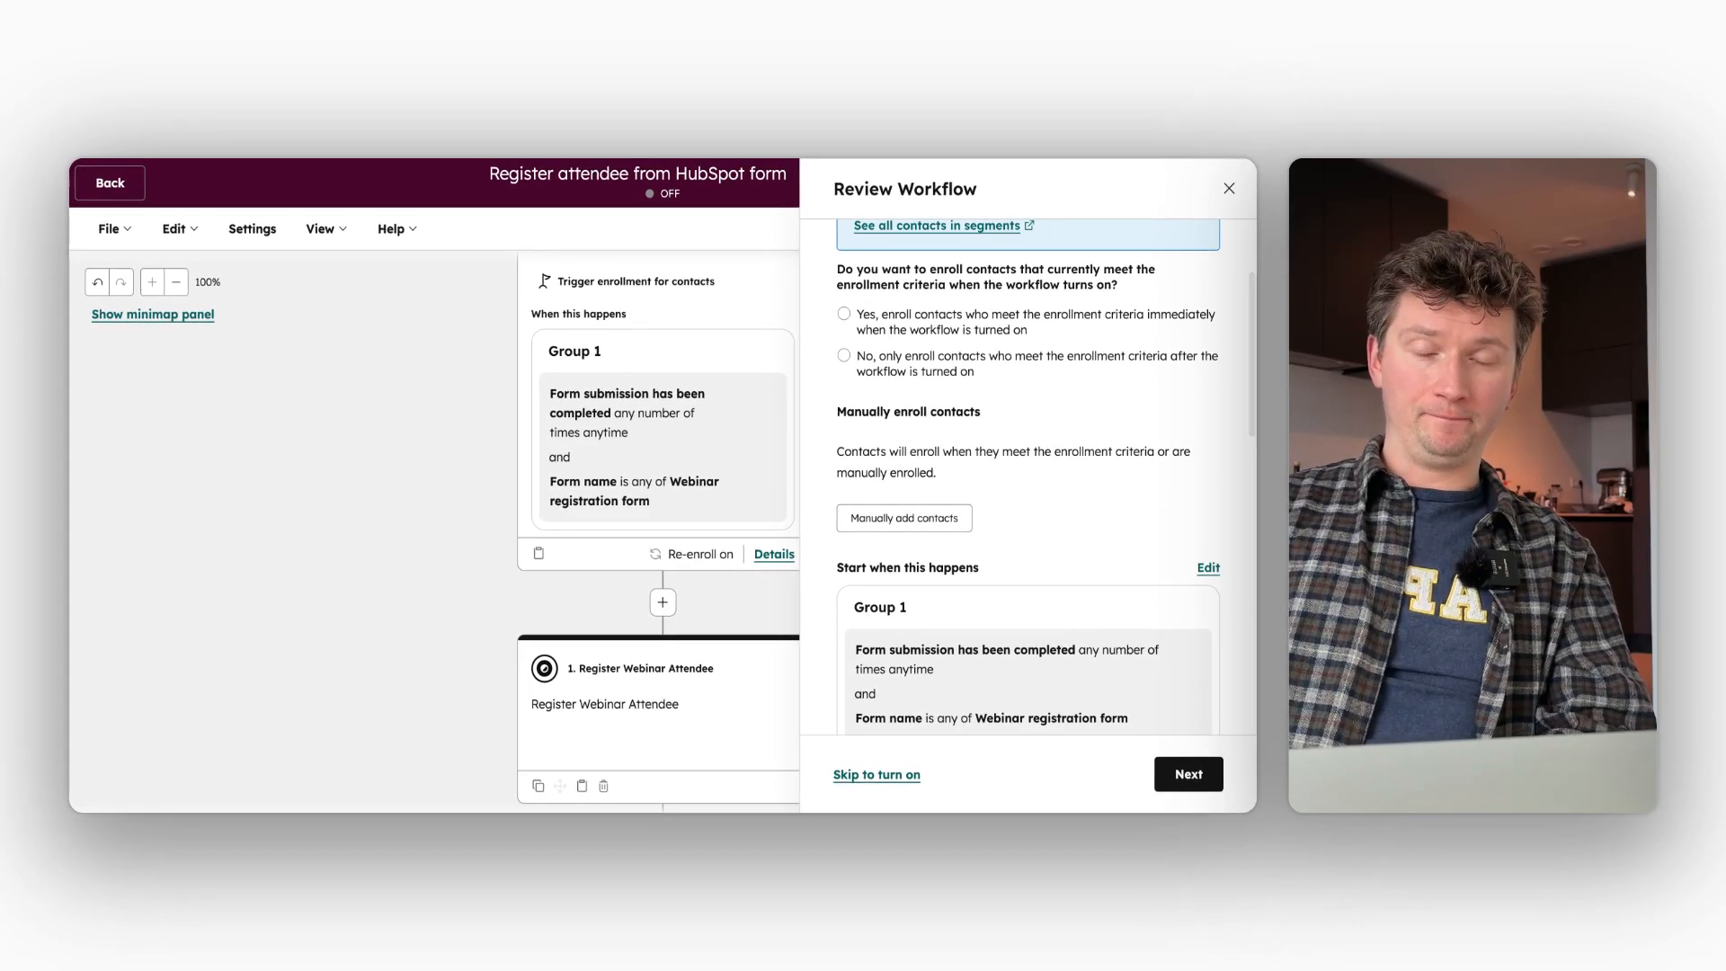